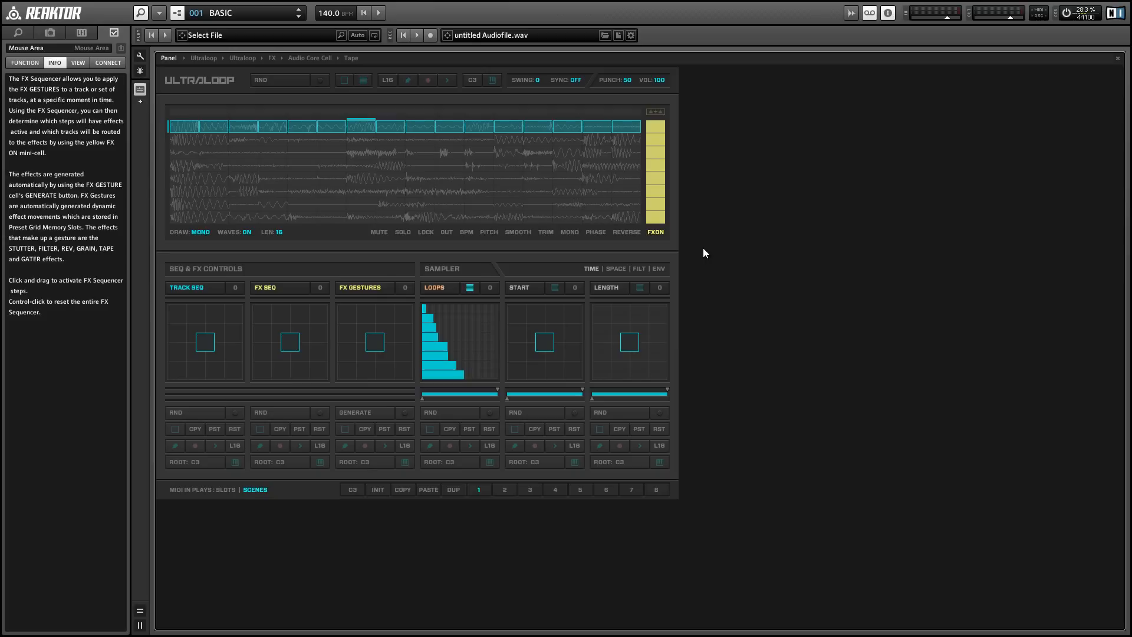
Start and stop playback to audition the current Ultraloop sequence
{"action": "left_click_drag", "start_coordinate": [703, 247], "coordinate": [160, 96]}
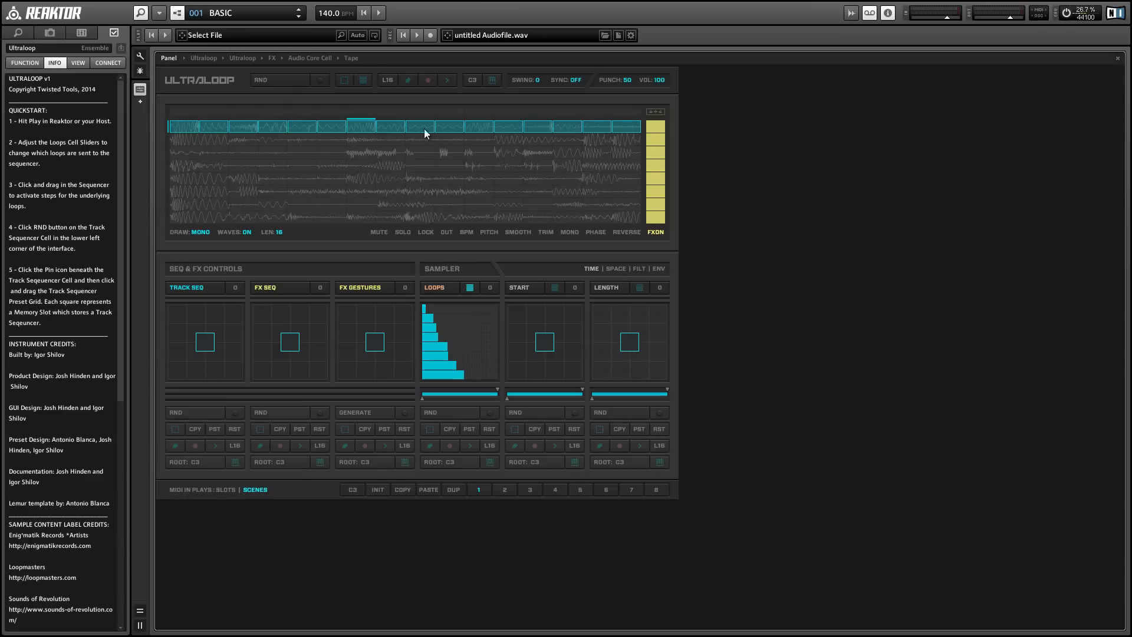
{"action": "key", "text": "space"}
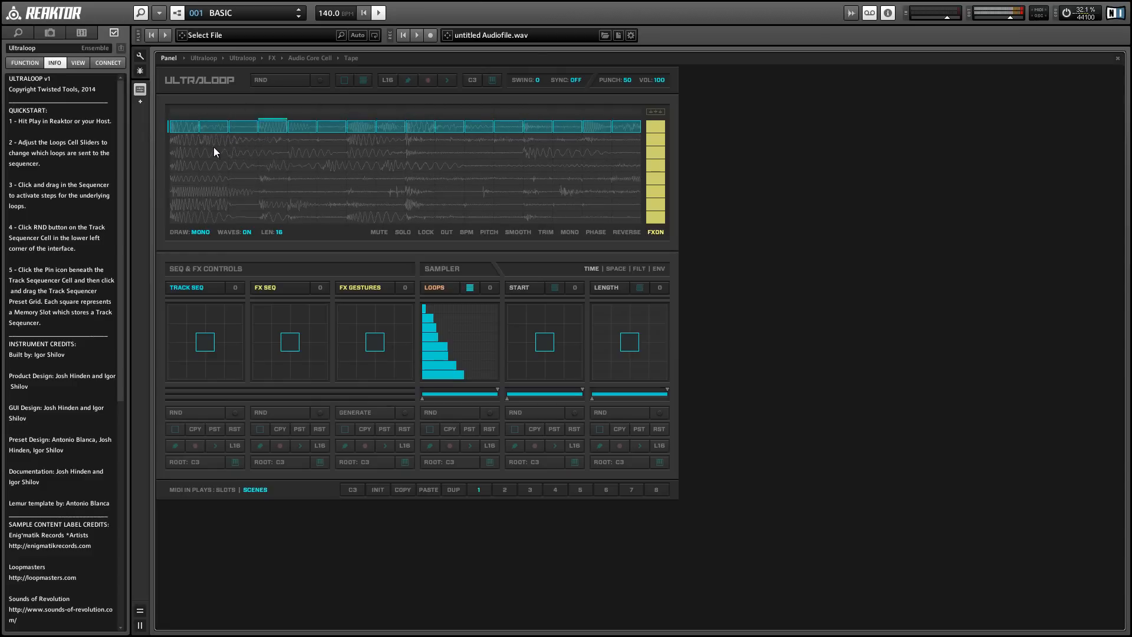
{"action": "key", "text": "space"}
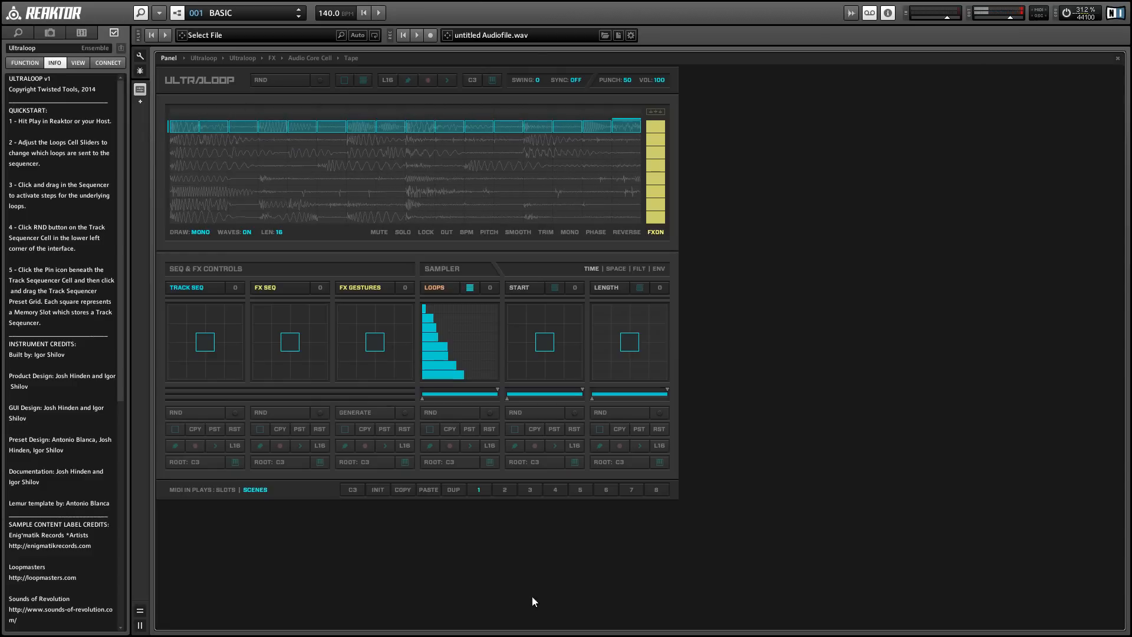
Draw six steps on different tracks of the Track Sequencer in MONO draw mode
{"action": "left_click", "coordinate": [249, 190]}
{"action": "left_click", "coordinate": [325, 177]}
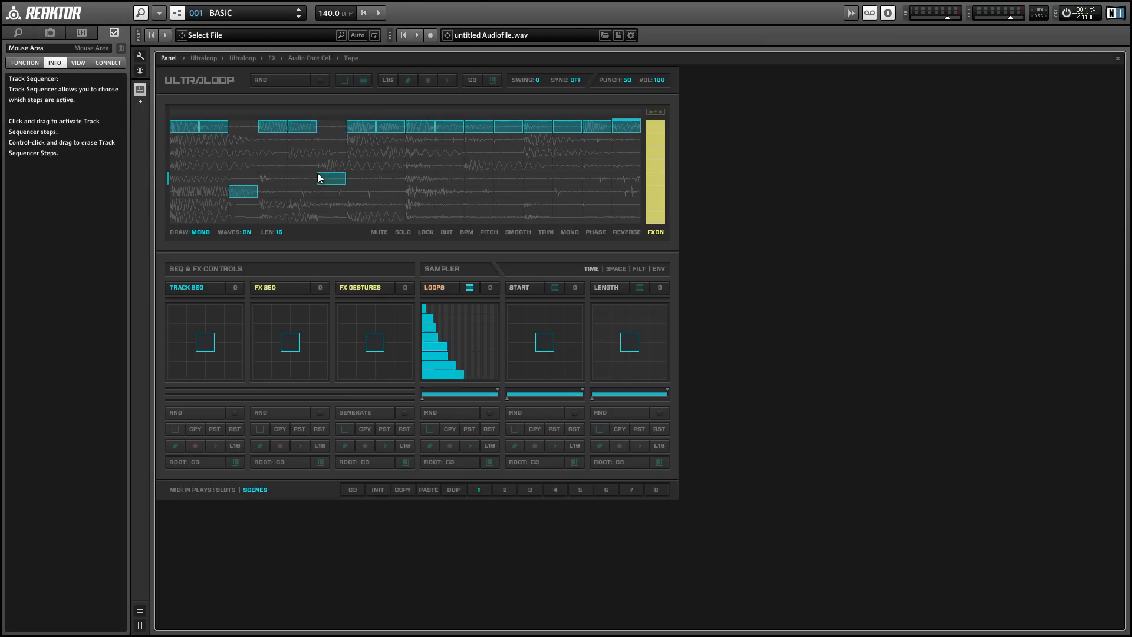
{"action": "left_click", "coordinate": [389, 204]}
{"action": "left_click", "coordinate": [480, 165]}
{"action": "left_click", "coordinate": [538, 191]}
{"action": "left_click", "coordinate": [597, 165]}
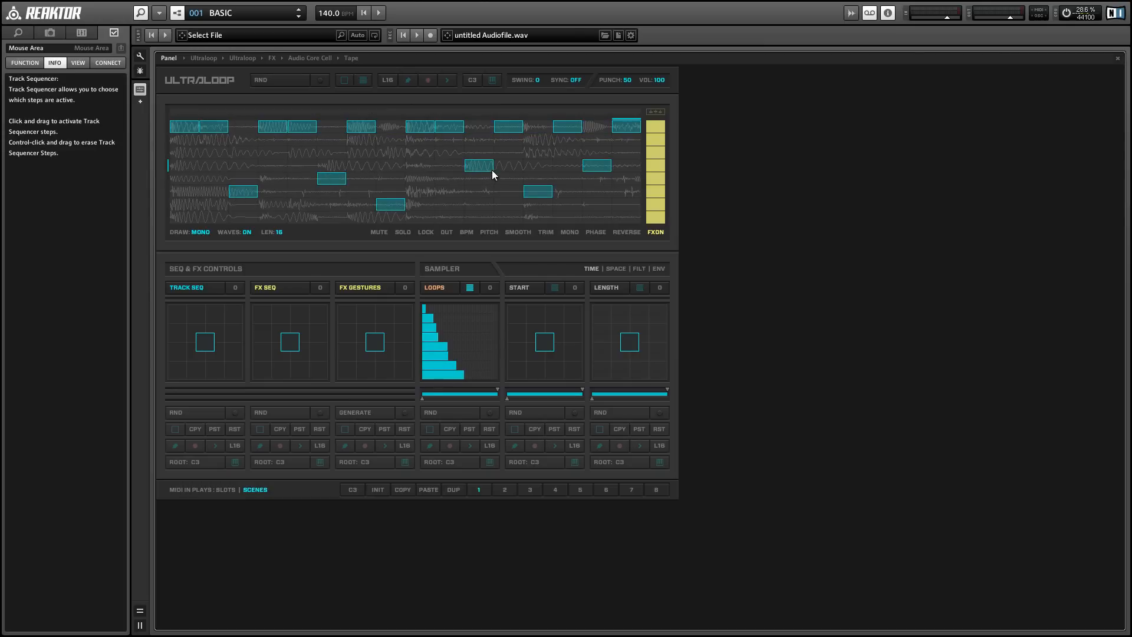
Start playback, switch the draw mode to POLY and add about nine more layered steps across the tracks
{"action": "key", "text": "space"}
{"action": "left_click", "coordinate": [199, 233]}
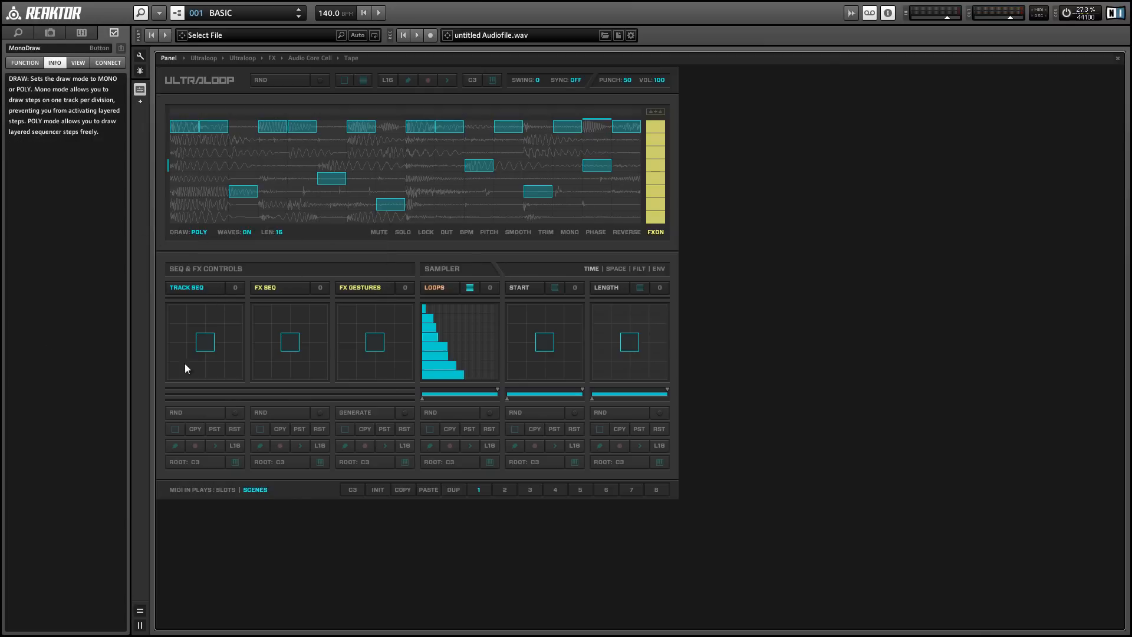
{"action": "left_click", "coordinate": [184, 204]}
{"action": "left_click", "coordinate": [214, 152]}
{"action": "left_click", "coordinate": [271, 165]}
{"action": "left_click", "coordinate": [330, 204]}
{"action": "left_click_drag", "start_coordinate": [426, 180], "coordinate": [436, 164]}
{"action": "left_click", "coordinate": [477, 203]}
{"action": "left_click", "coordinate": [569, 165]}
{"action": "left_click", "coordinate": [625, 203]}
{"action": "left_click", "coordinate": [637, 151]}
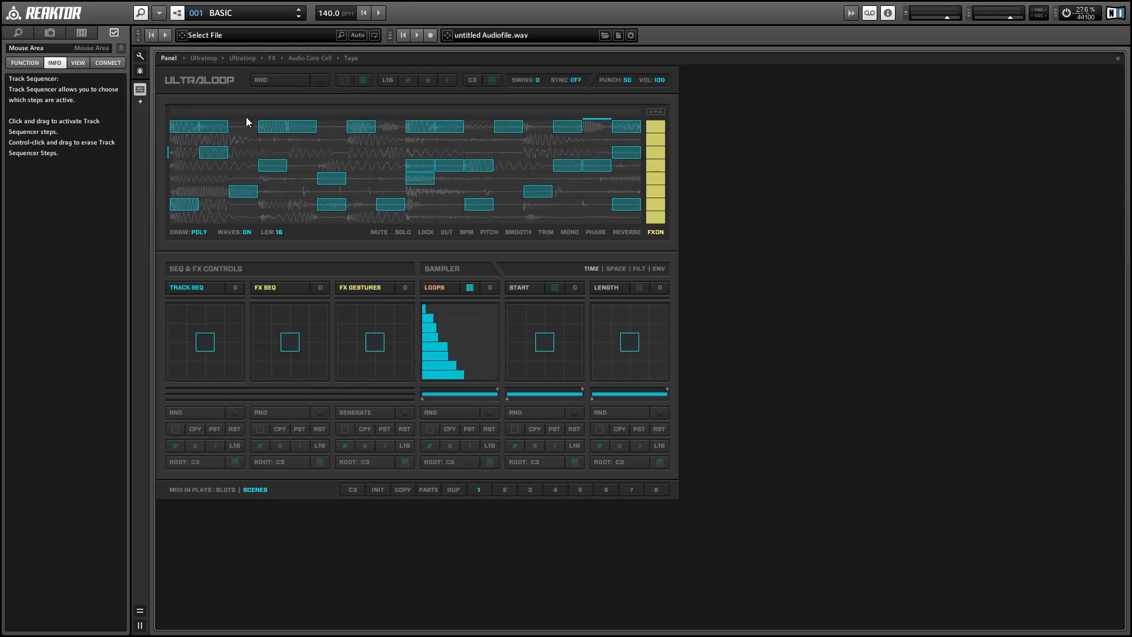
Stop playback, show the MUTE mini-cells and mute the first track, then resume playback
{"action": "key", "text": "space"}
{"action": "left_click", "coordinate": [376, 232]}
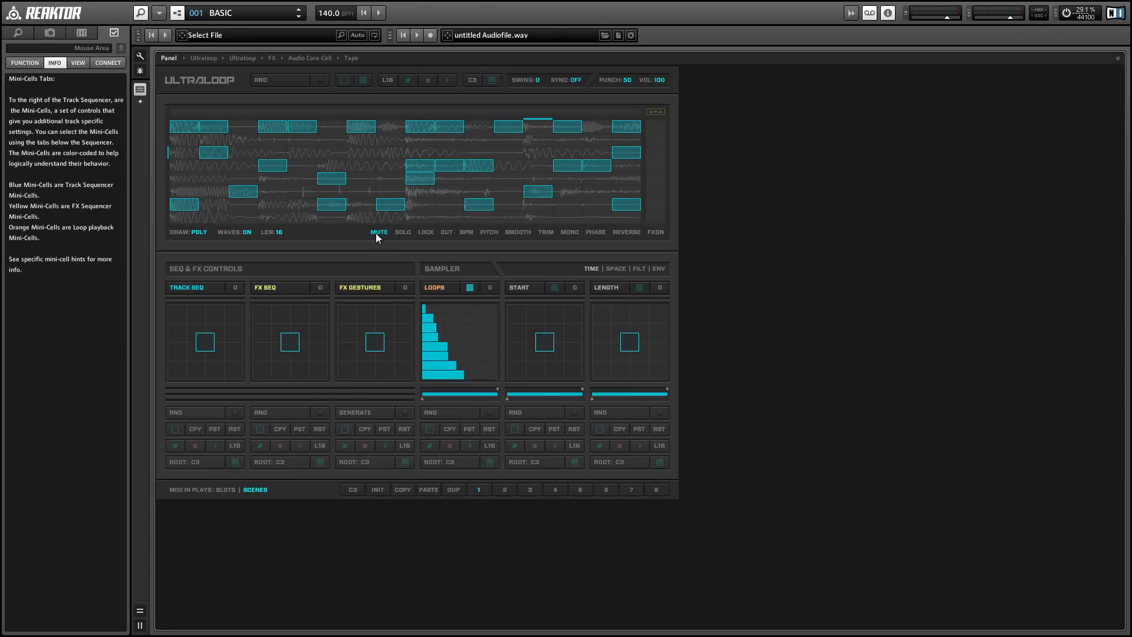
{"action": "left_click", "coordinate": [654, 126]}
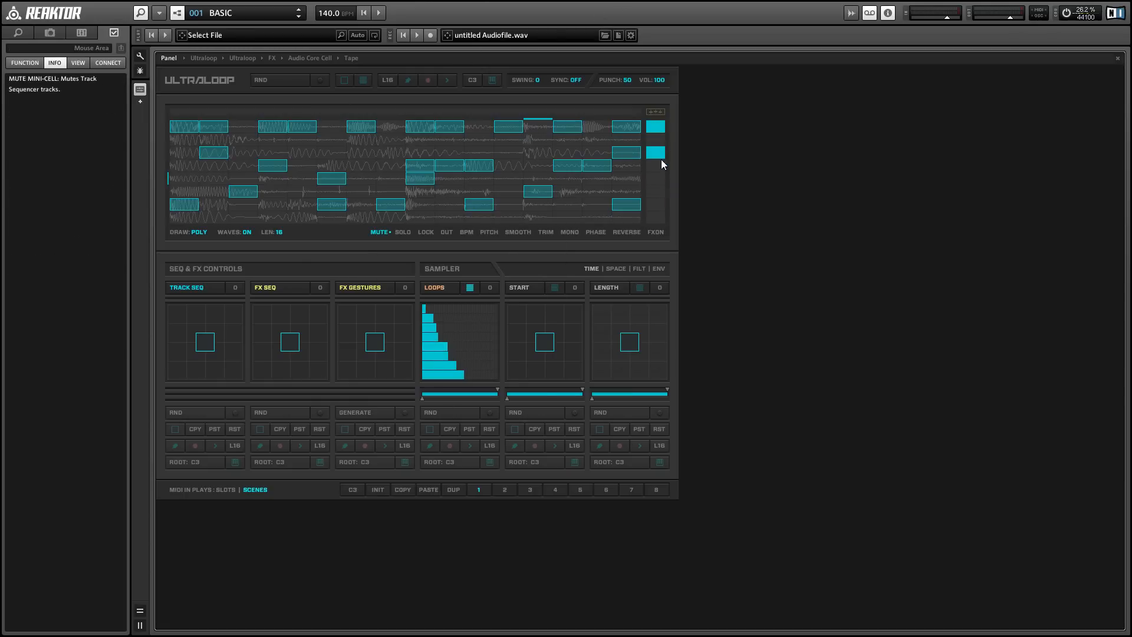
{"action": "left_click", "coordinate": [657, 126]}
{"action": "left_click", "coordinate": [654, 126]}
{"action": "key", "text": "space"}
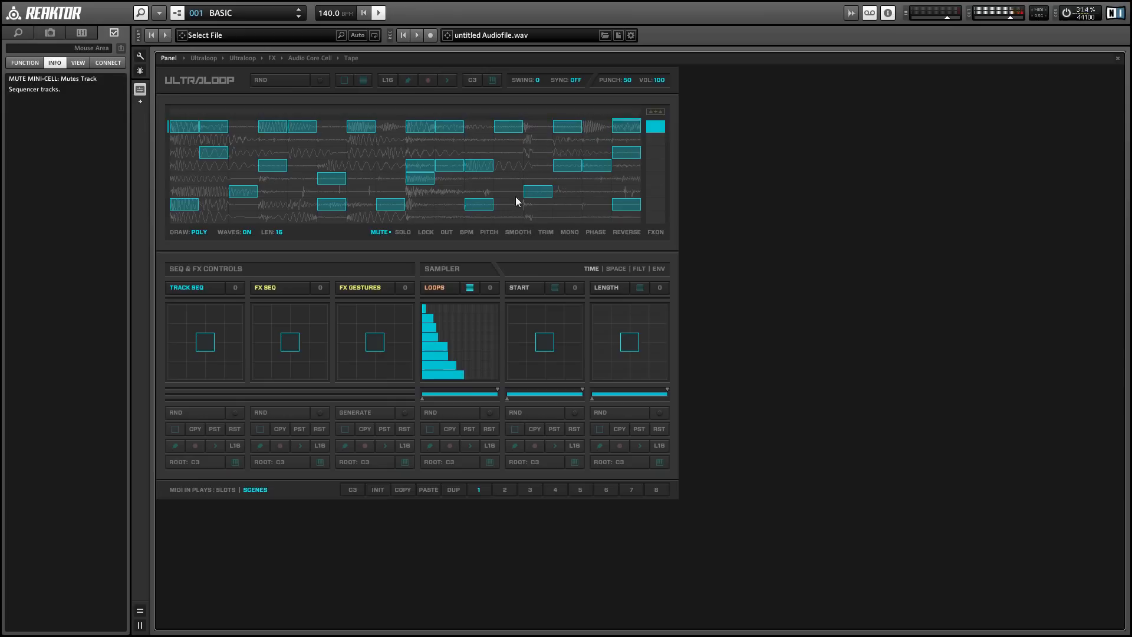
Show the SOLO mini-cells and toggle solo on and off for the first track
{"action": "left_click", "coordinate": [403, 232]}
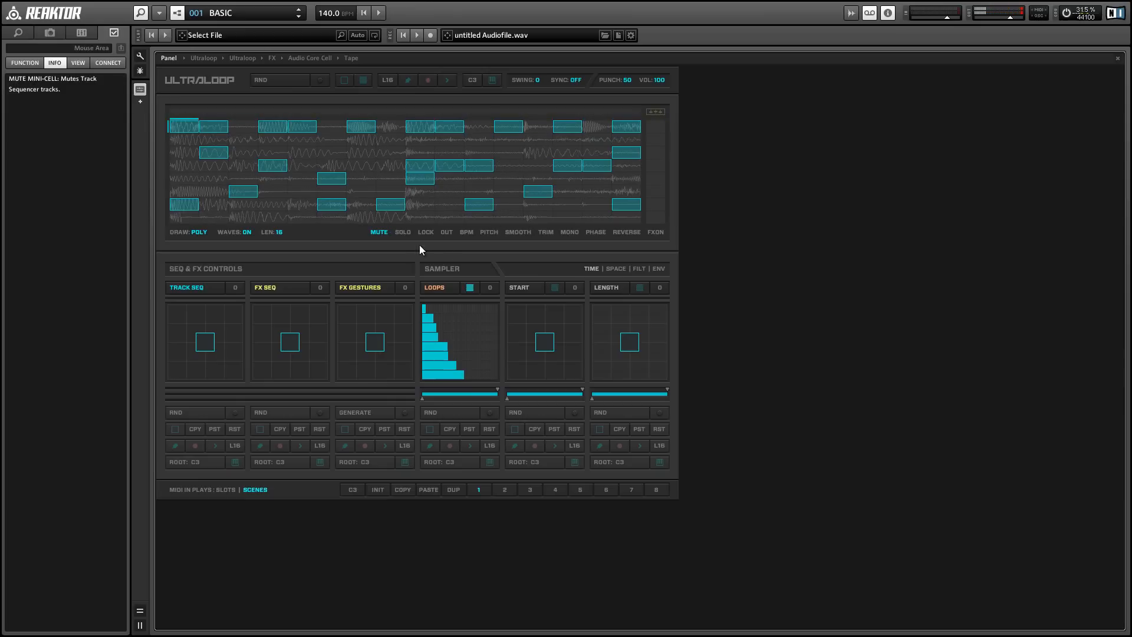
{"action": "left_click", "coordinate": [653, 127]}
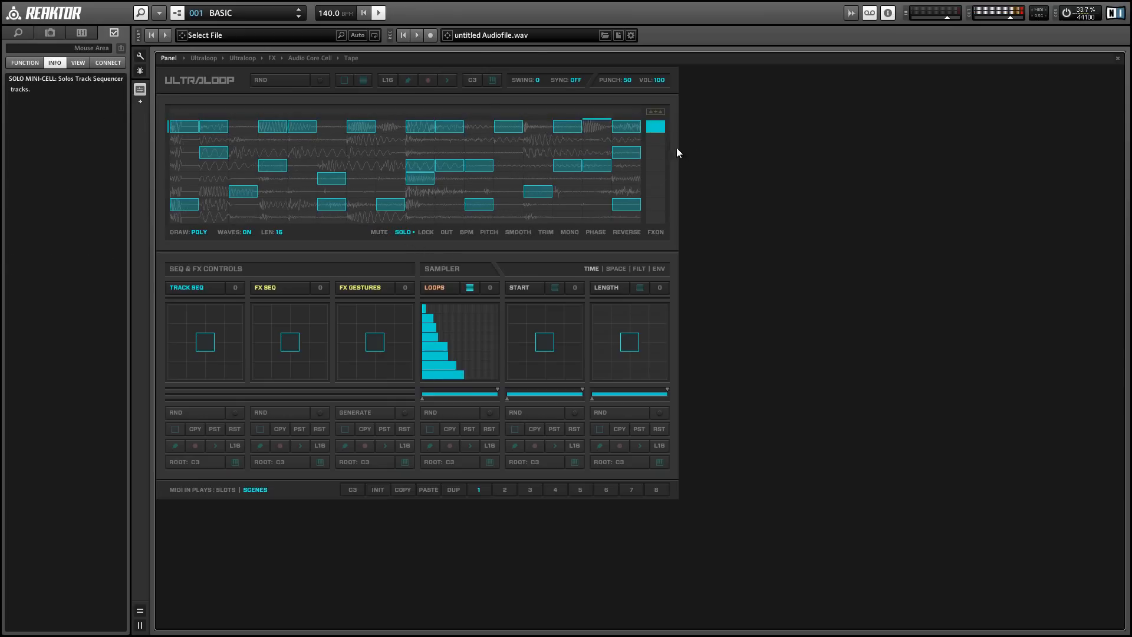
{"action": "left_click", "coordinate": [660, 130]}
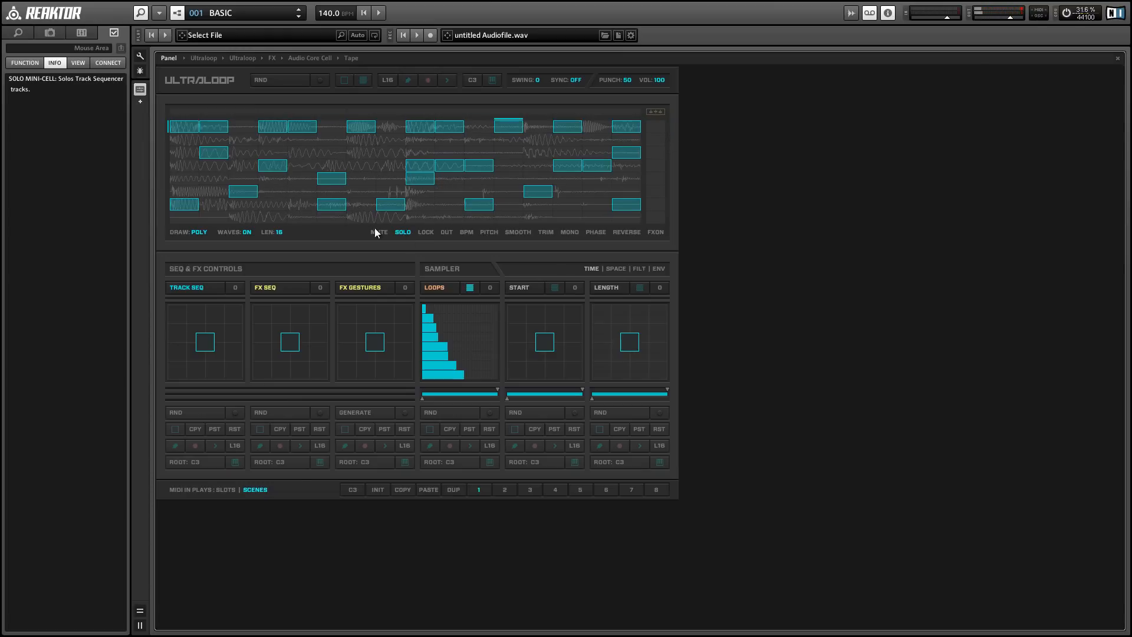
Show the LOCK mini-cells and toggle the lock on and off for the first track
{"action": "left_click", "coordinate": [424, 232]}
{"action": "left_click", "coordinate": [649, 127]}
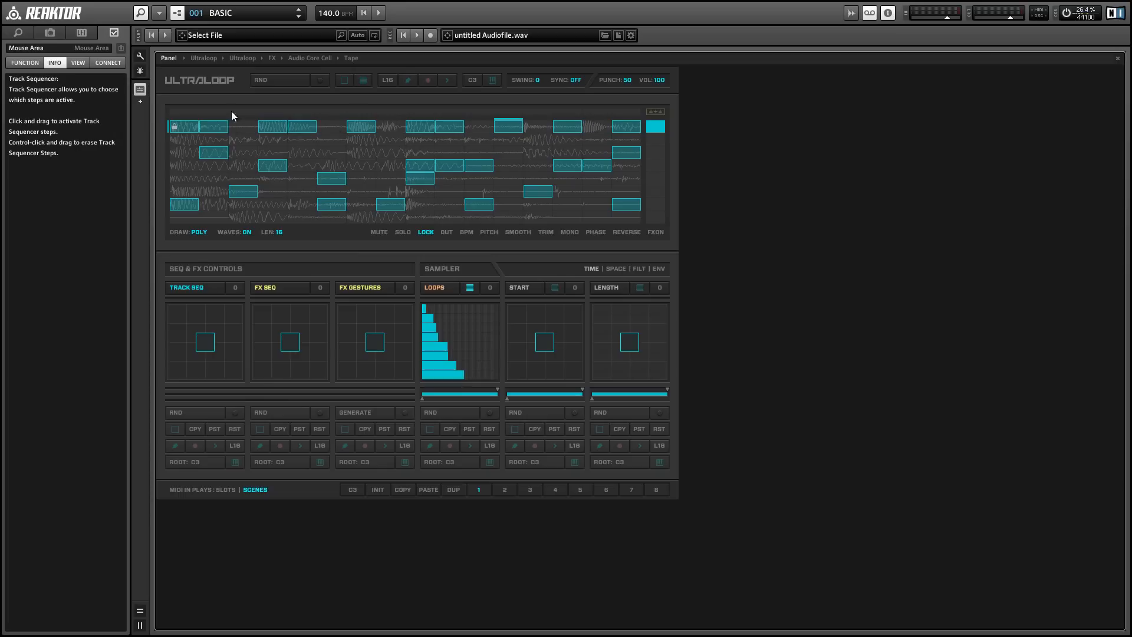
{"action": "left_click", "coordinate": [654, 126]}
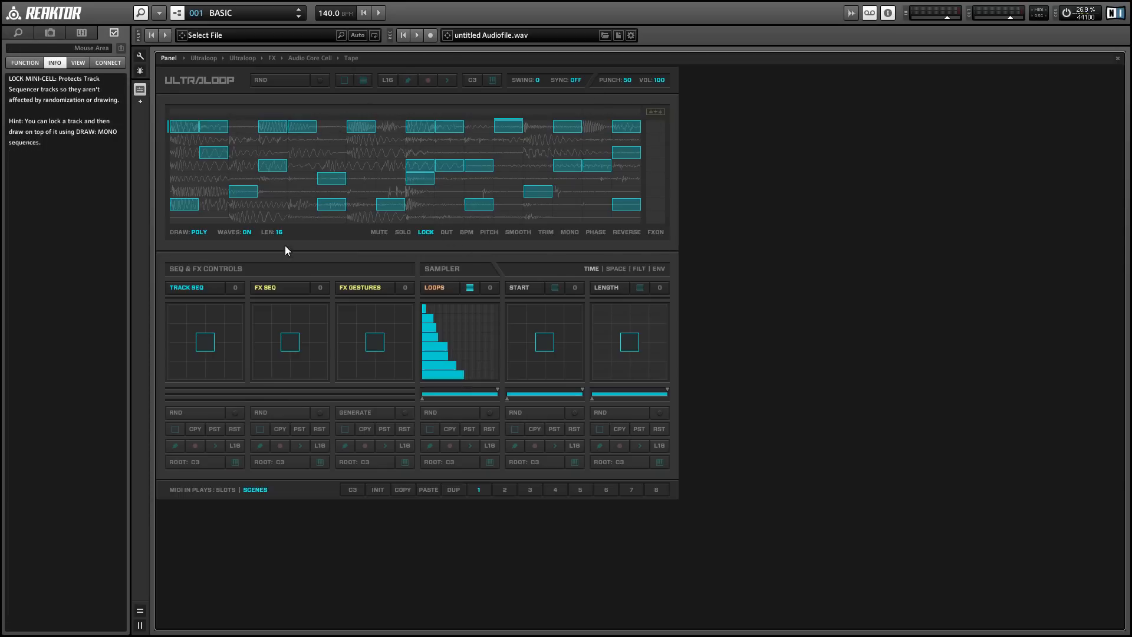
Show the REVERSE mini-cells and reverse playback of the first track
{"action": "left_click", "coordinate": [619, 233]}
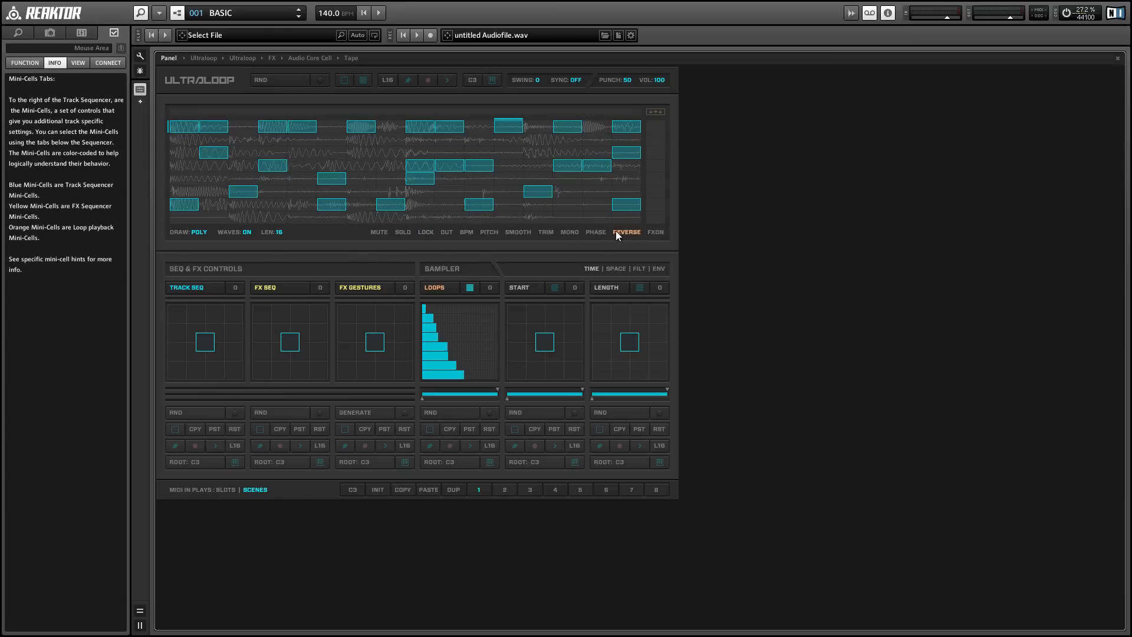
{"action": "left_click", "coordinate": [650, 126]}
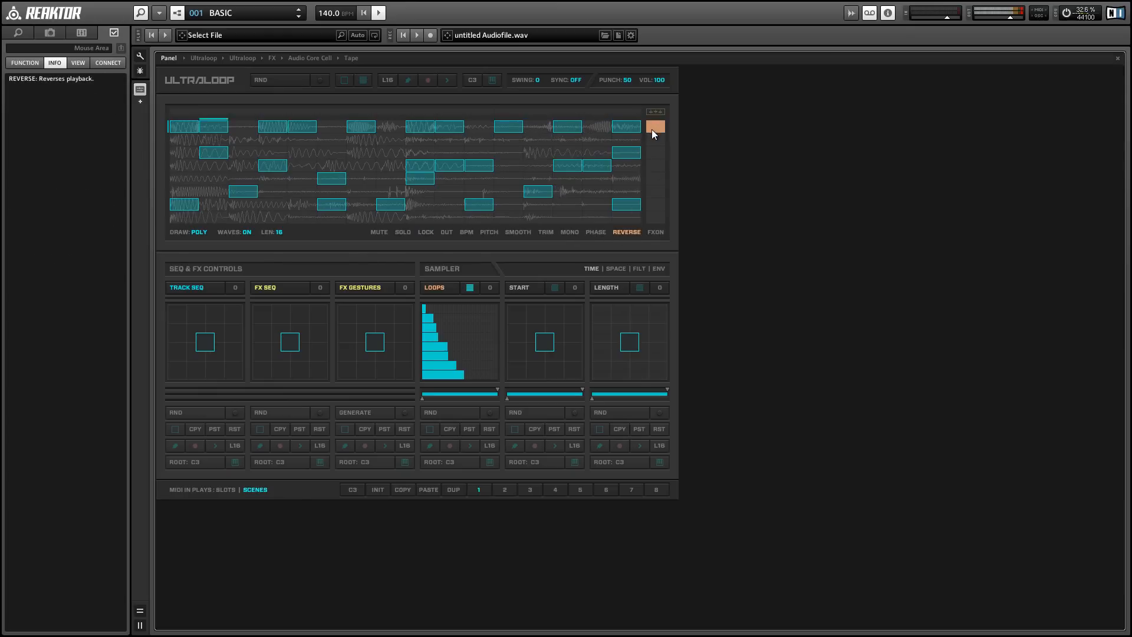
Solo the first track and switch between the REVERSE and SOLO mini-cells
{"action": "left_click", "coordinate": [404, 233]}
{"action": "left_click", "coordinate": [656, 128]}
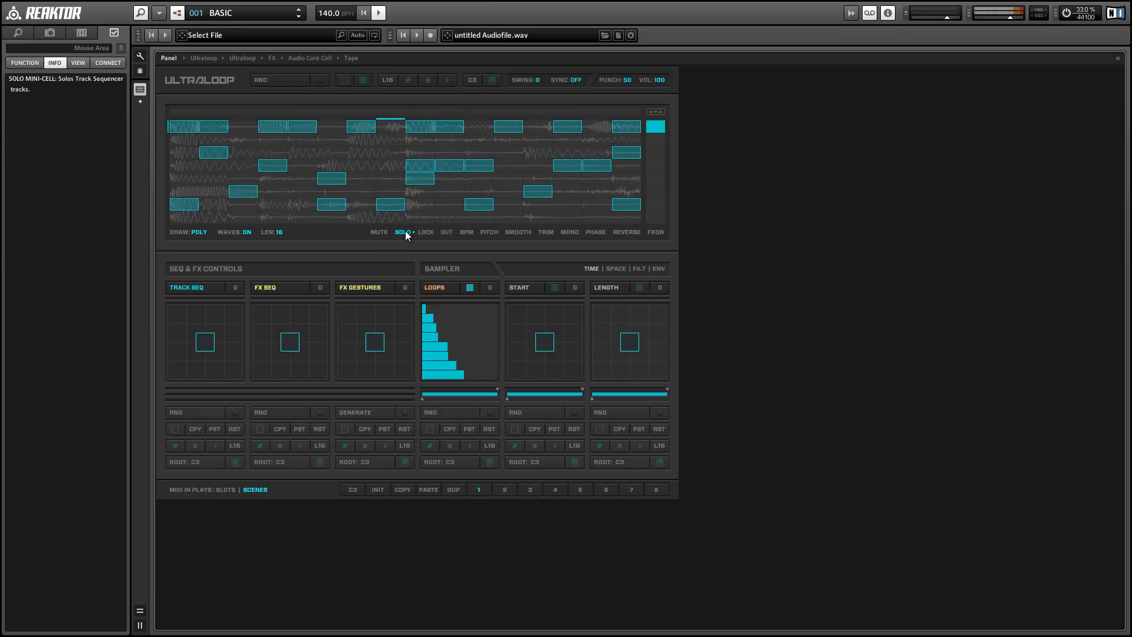
{"action": "mouse_move", "coordinate": [405, 236]}
{"action": "left_click", "coordinate": [625, 232]}
{"action": "left_click", "coordinate": [401, 232]}
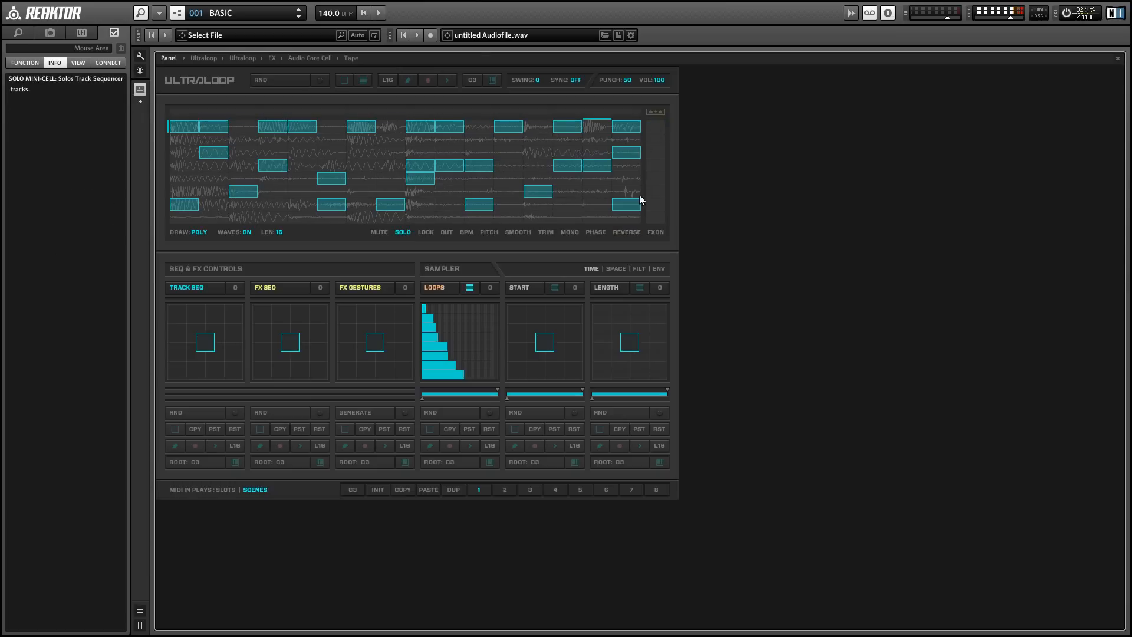
Show the FXON mini-cells and activate FX Sequencer steps near the end of the bar
{"action": "left_click", "coordinate": [655, 232]}
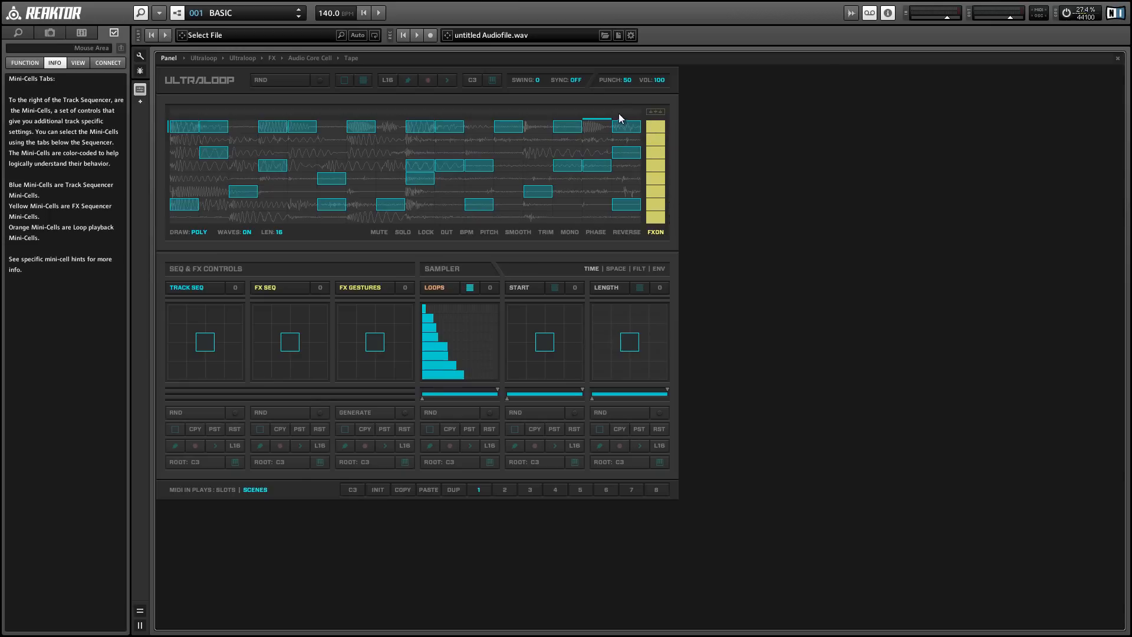
{"action": "left_click", "coordinate": [596, 112]}
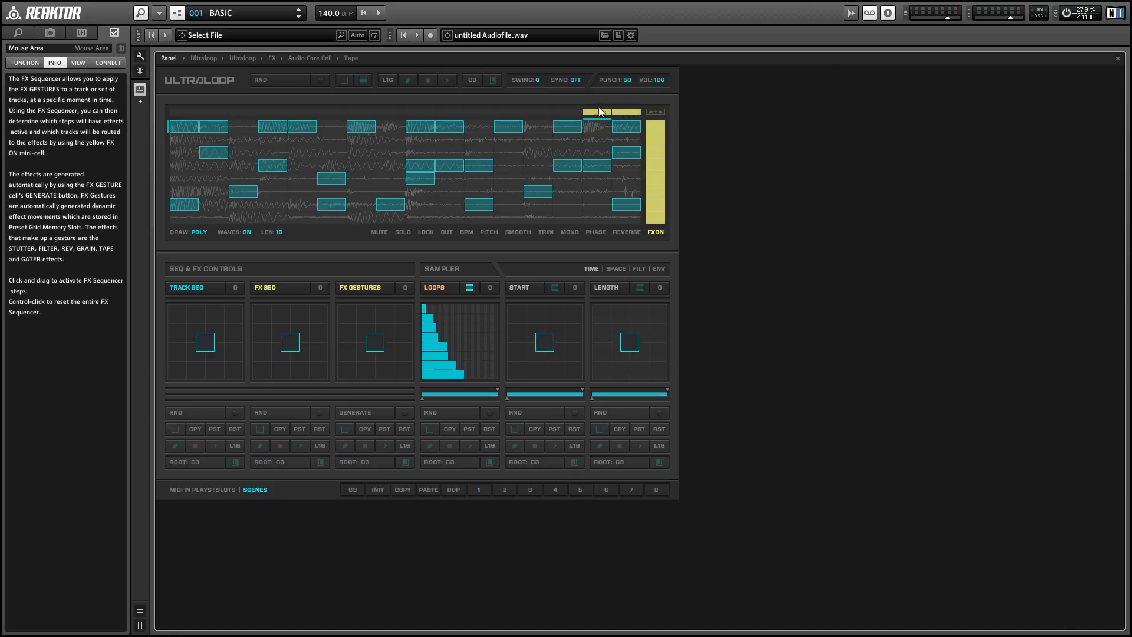
{"action": "key", "text": "space"}
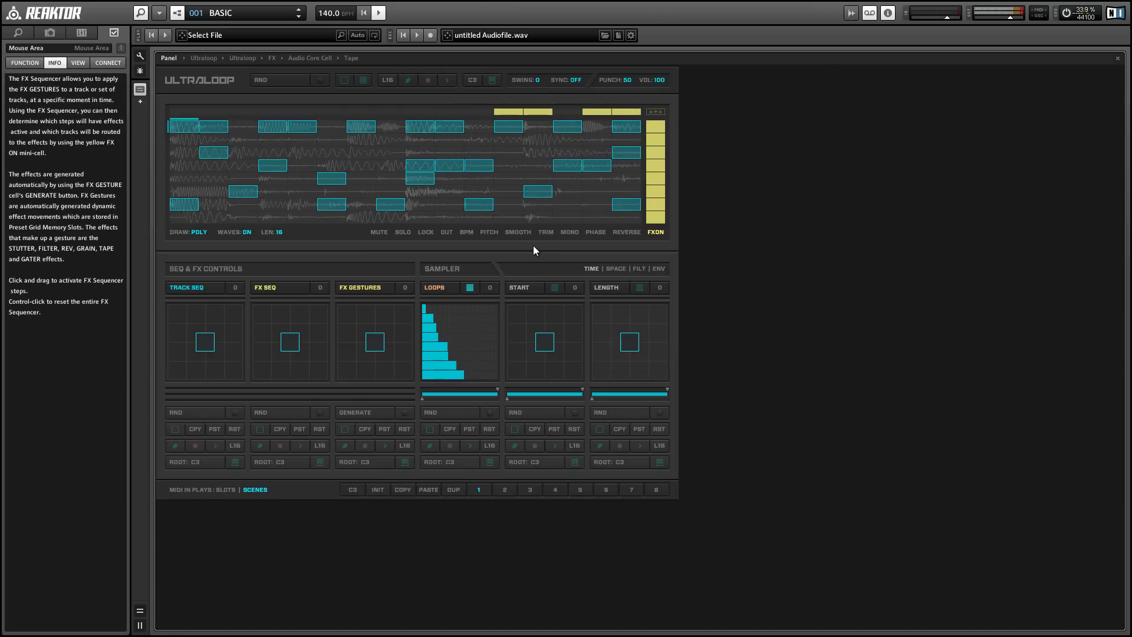
Switch to MONO draw, fill every step of the first track, and clear the FX Sequencer
{"action": "left_click", "coordinate": [193, 232]}
{"action": "left_click_drag", "start_coordinate": [236, 125], "coordinate": [625, 126]}
{"action": "left_click_drag", "start_coordinate": [180, 127], "coordinate": [232, 127]}
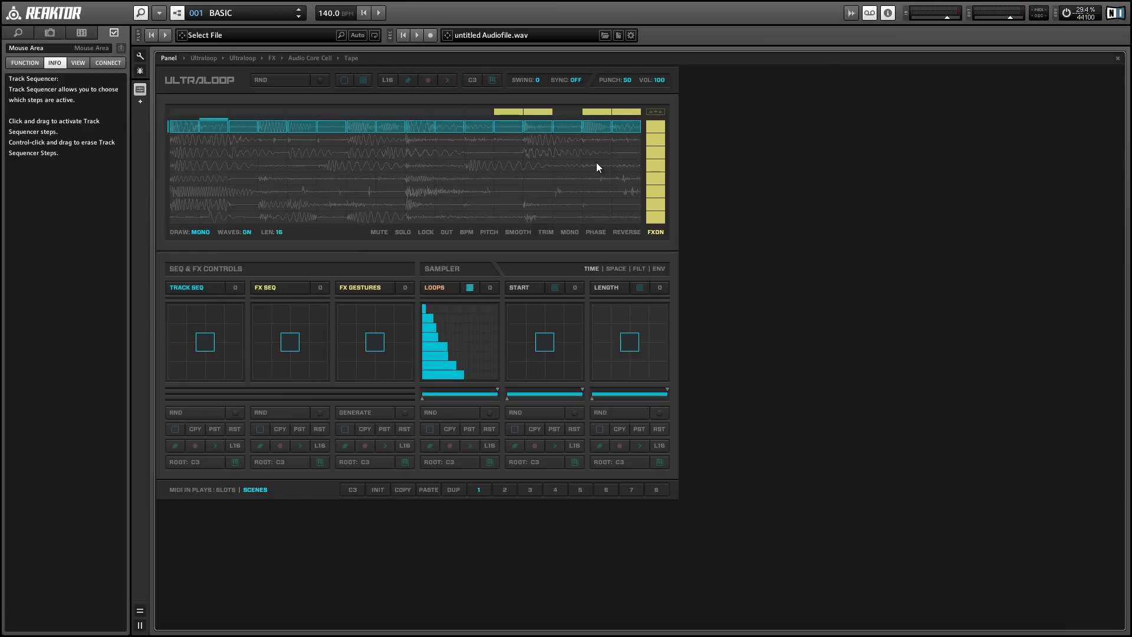
{"action": "left_click", "coordinate": [516, 112]}
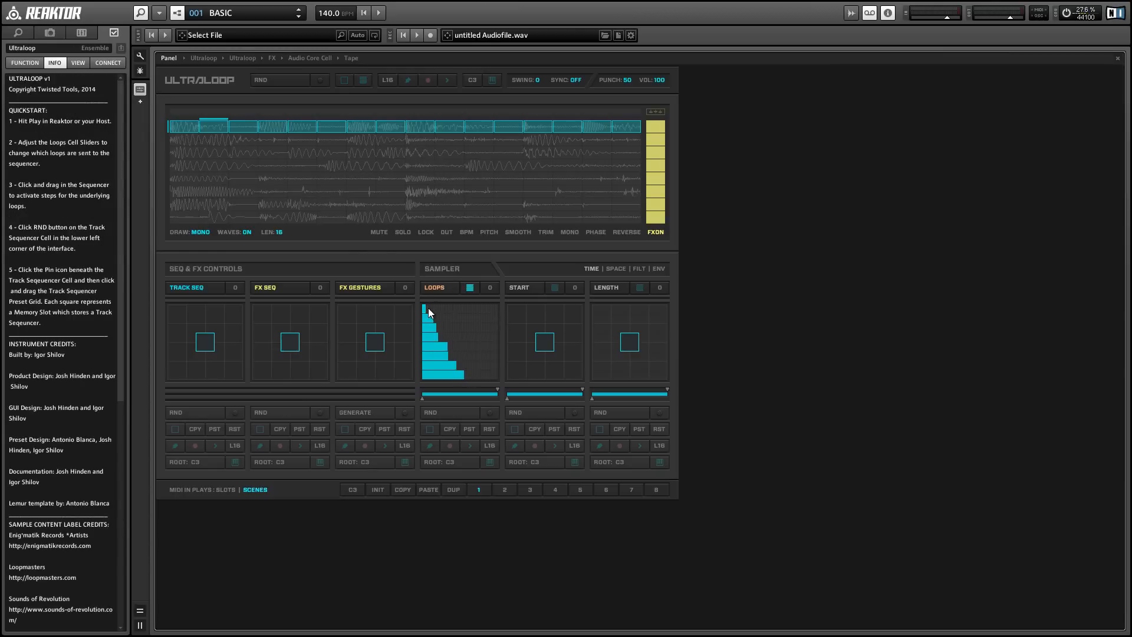
Redraw the Loops cell sliders for the upper layers and draw a diagonal step pattern across the Track Sequencer
{"action": "left_click_drag", "start_coordinate": [427, 313], "coordinate": [448, 311]}
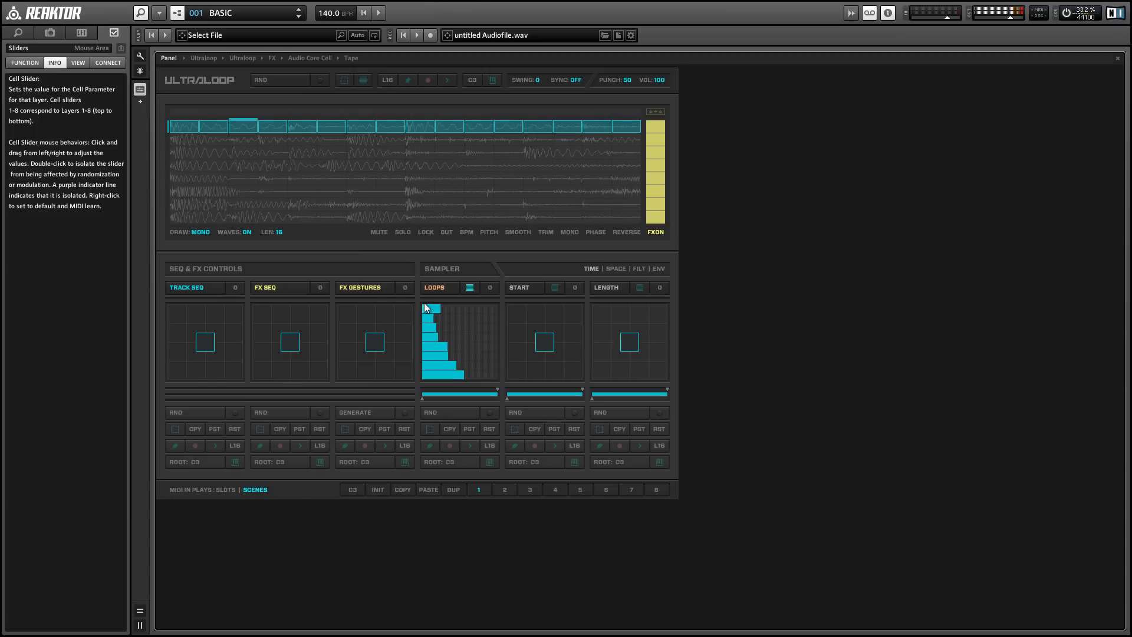
{"action": "mouse_move", "coordinate": [434, 323]}
{"action": "left_mouse_down"}
{"action": "mouse_move", "coordinate": [475, 334]}
{"action": "mouse_move", "coordinate": [462, 367]}
{"action": "mouse_move", "coordinate": [444, 371]}
{"action": "left_mouse_up"}
{"action": "mouse_move", "coordinate": [266, 182]}
{"action": "left_mouse_down"}
{"action": "mouse_move", "coordinate": [312, 210]}
{"action": "mouse_move", "coordinate": [487, 148]}
{"action": "mouse_move", "coordinate": [602, 136]}
{"action": "mouse_move", "coordinate": [610, 108]}
{"action": "left_mouse_up"}
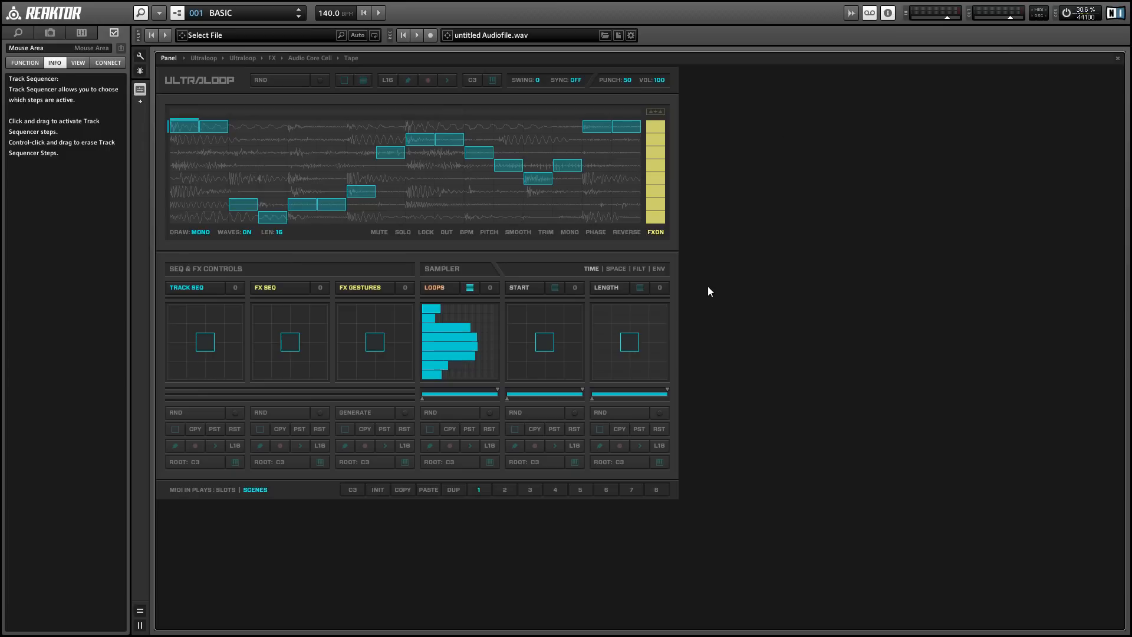
Switch the Loops cell to Preset Grid view, pin the bottom-left memory slot, and return to Slider View
{"action": "left_click", "coordinate": [473, 285]}
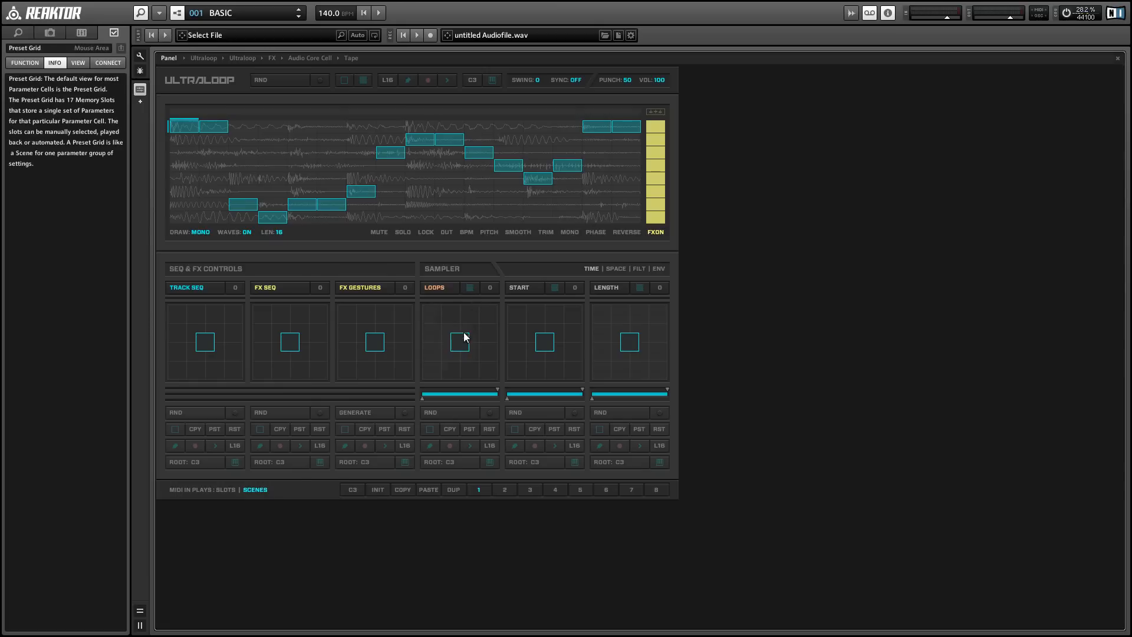
{"action": "left_click", "coordinate": [429, 372]}
{"action": "left_click", "coordinate": [430, 446]}
{"action": "left_click", "coordinate": [433, 371]}
{"action": "left_click", "coordinate": [470, 287]}
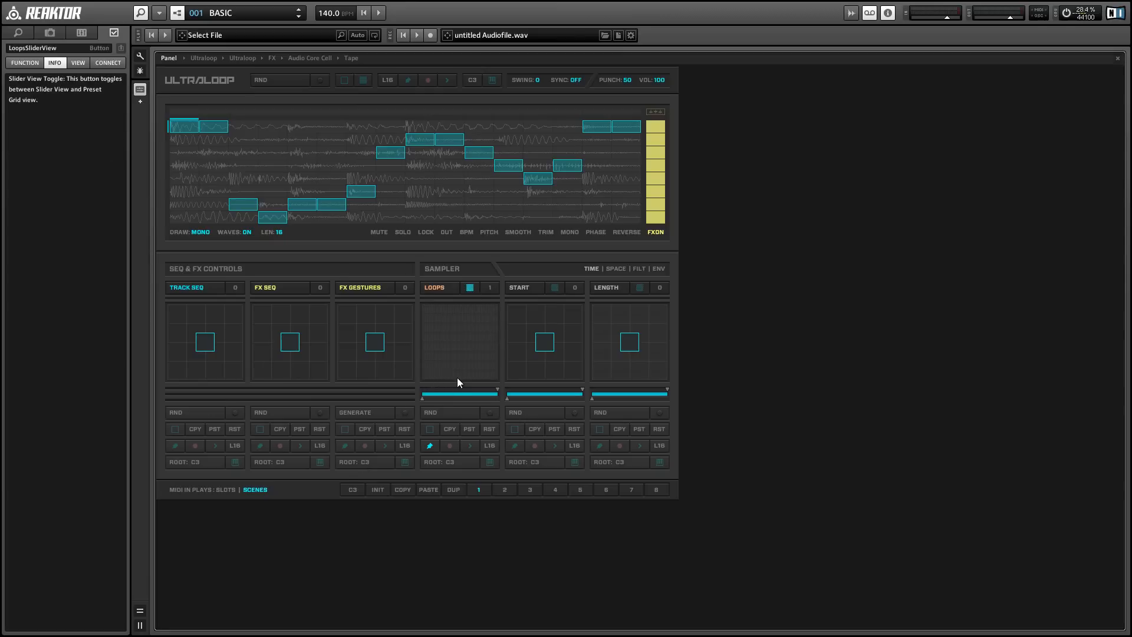
Draw new Loops slider values for this memory slot, go back to Preset Grid view and start playback
{"action": "mouse_move", "coordinate": [447, 375]}
{"action": "left_mouse_down"}
{"action": "mouse_move", "coordinate": [452, 322]}
{"action": "mouse_move", "coordinate": [476, 304]}
{"action": "left_mouse_up"}
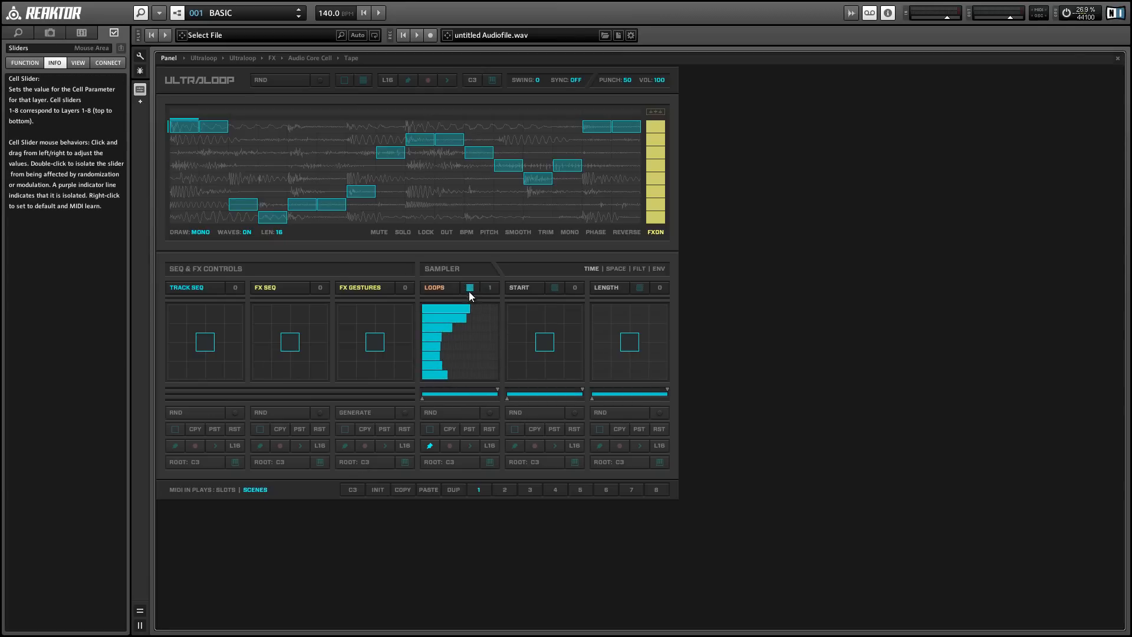
{"action": "left_click", "coordinate": [470, 288]}
{"action": "key", "text": "space"}
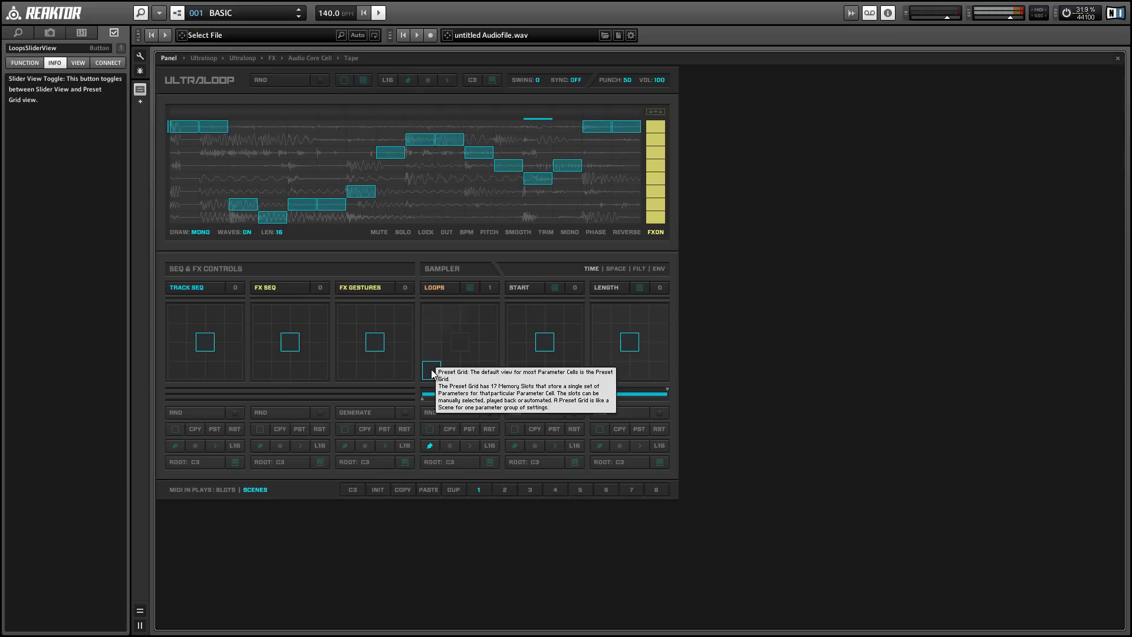
Return to the centre Loops memory slot, randomize the Loops cell, and stop playback
{"action": "left_click", "coordinate": [460, 347]}
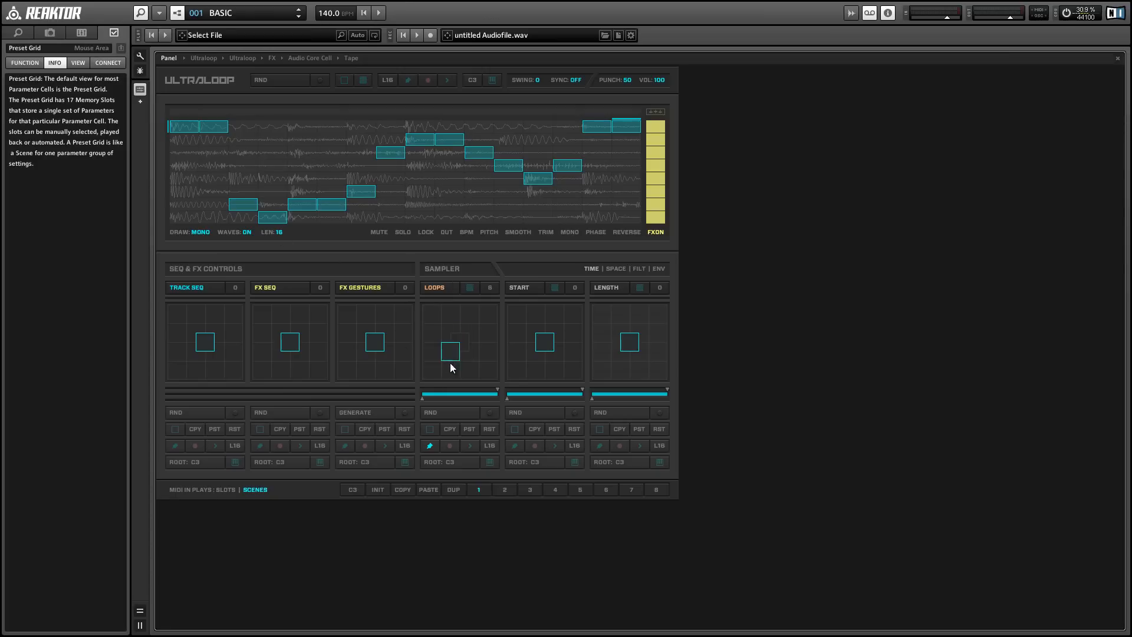
{"action": "left_click_drag", "start_coordinate": [436, 338], "coordinate": [460, 348]}
{"action": "left_click", "coordinate": [458, 411]}
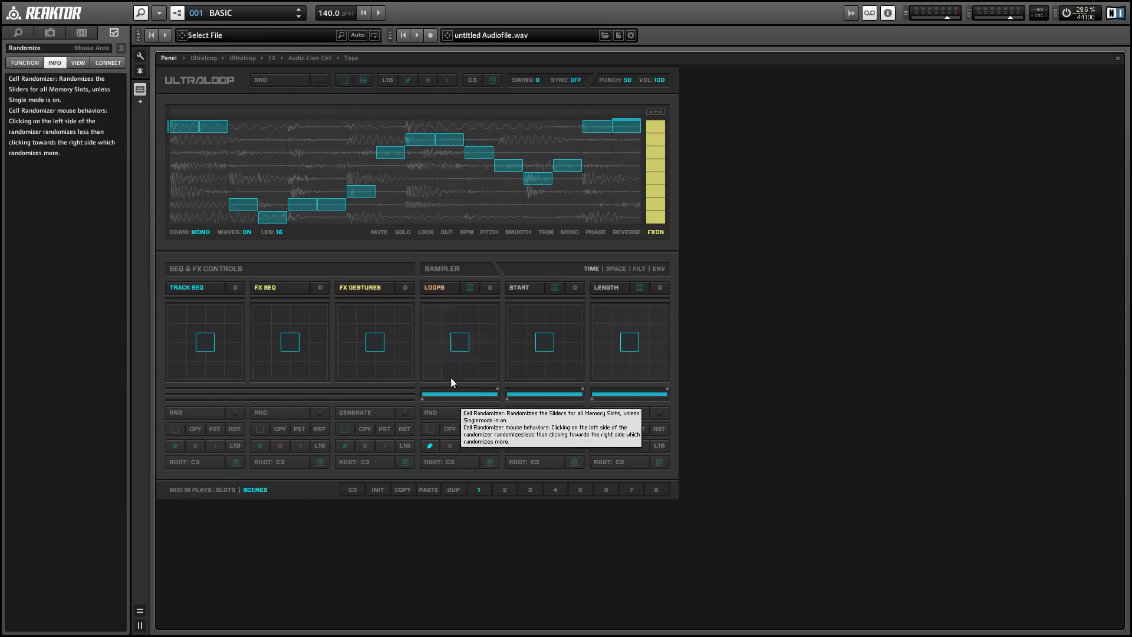
{"action": "left_click_drag", "start_coordinate": [487, 363], "coordinate": [461, 346]}
{"action": "key", "text": "space"}
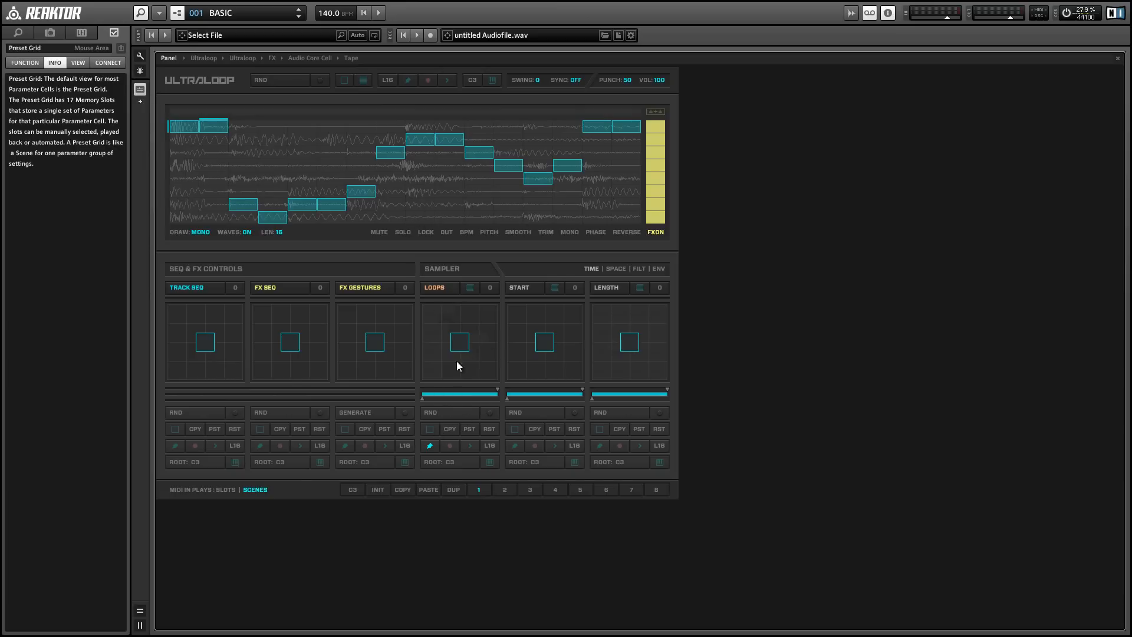
Enable Single Edit Mode on the Loops cell, copy the centre memory slot, paste it into the bottom slot and reselect the centre
{"action": "left_click", "coordinate": [429, 429]}
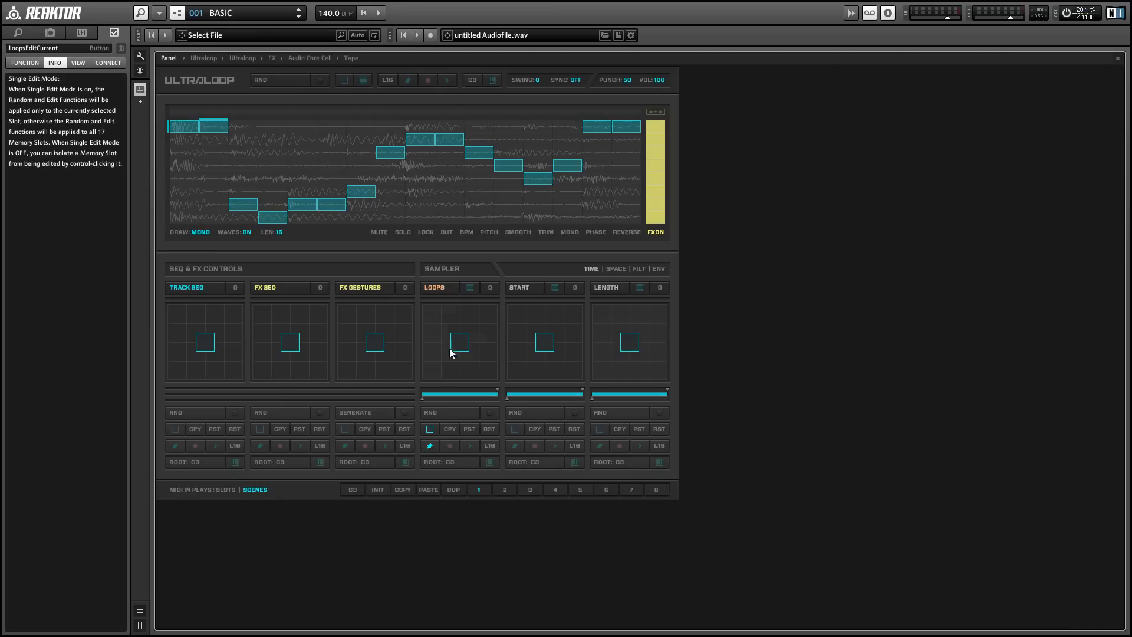
{"action": "left_click", "coordinate": [449, 430]}
{"action": "left_click", "coordinate": [462, 372]}
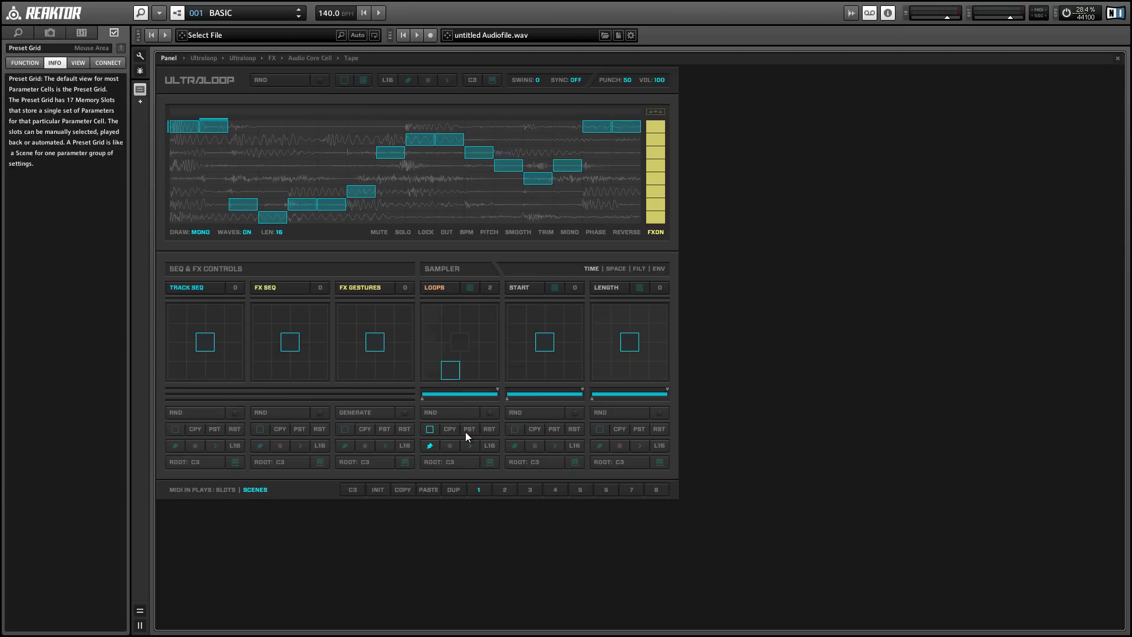
{"action": "left_click", "coordinate": [466, 433]}
{"action": "left_click", "coordinate": [460, 342]}
{"action": "left_click", "coordinate": [464, 346]}
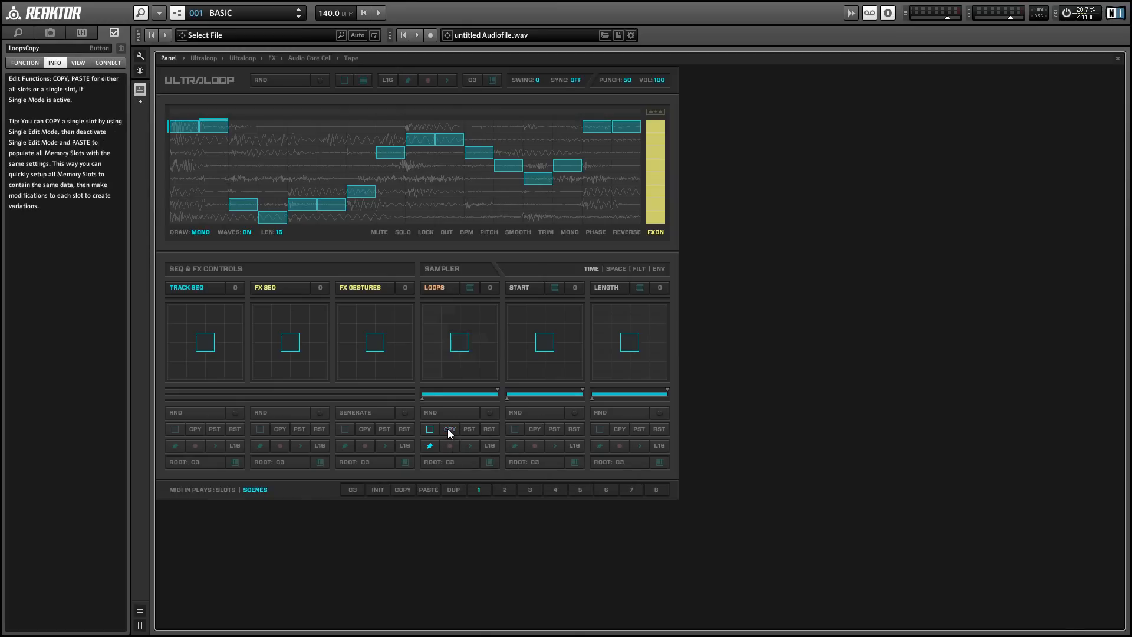
Start playback and switch the Loops cell among its bottom, bottom-right, top and centre memory slots
{"action": "left_click", "coordinate": [553, 428]}
{"action": "left_click", "coordinate": [442, 355]}
{"action": "key", "text": "space"}
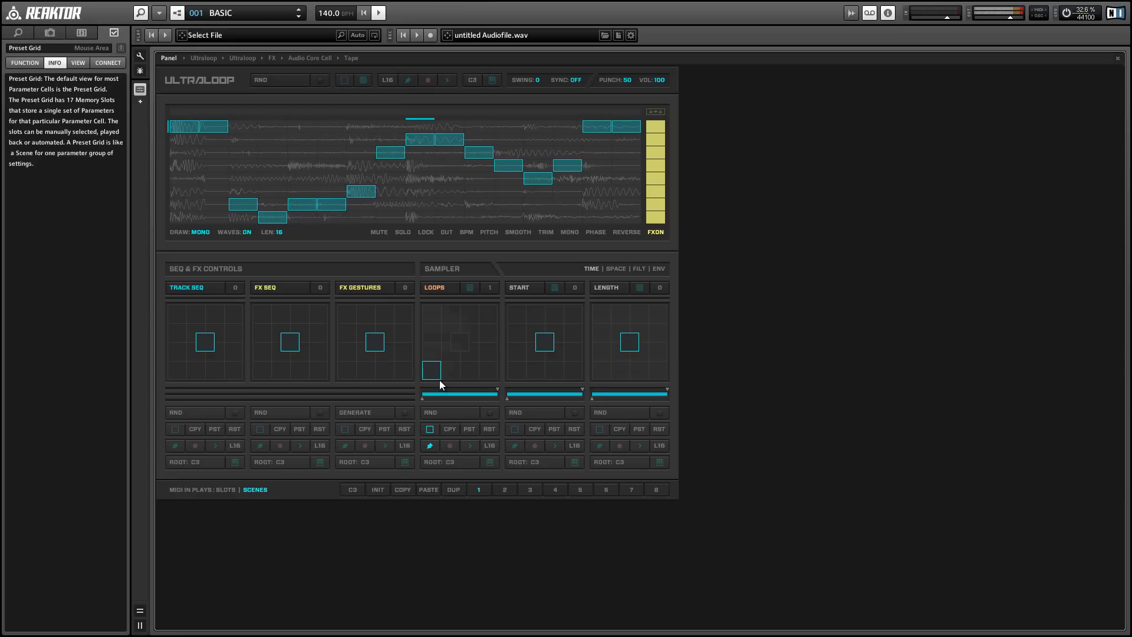
{"action": "left_click", "coordinate": [461, 346]}
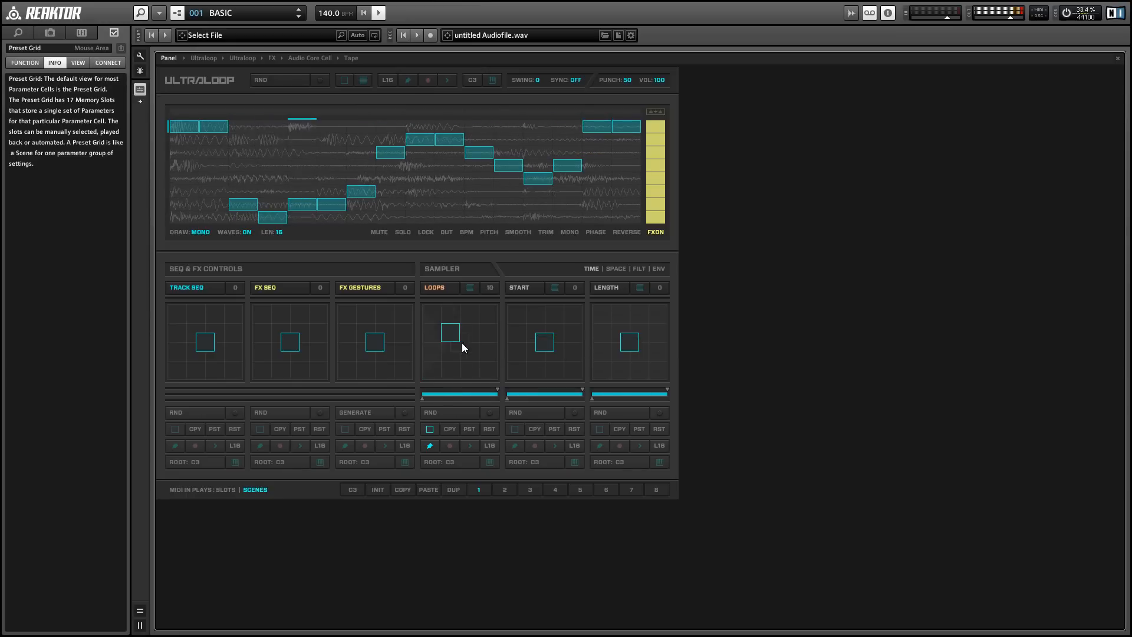
{"action": "left_click", "coordinate": [447, 373]}
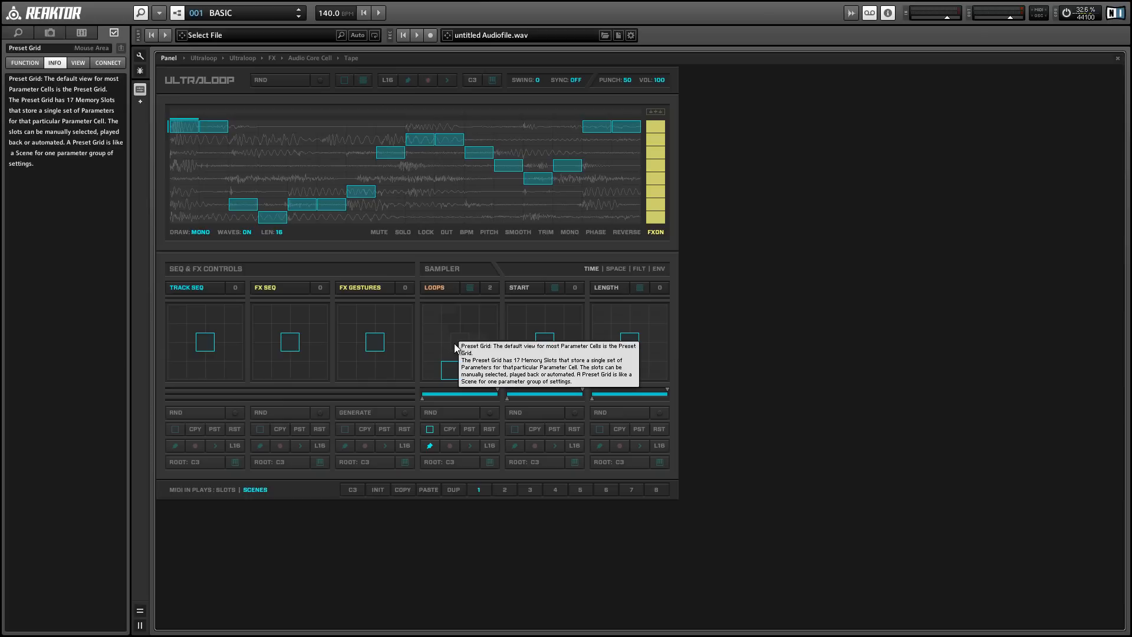
{"action": "left_click", "coordinate": [493, 370]}
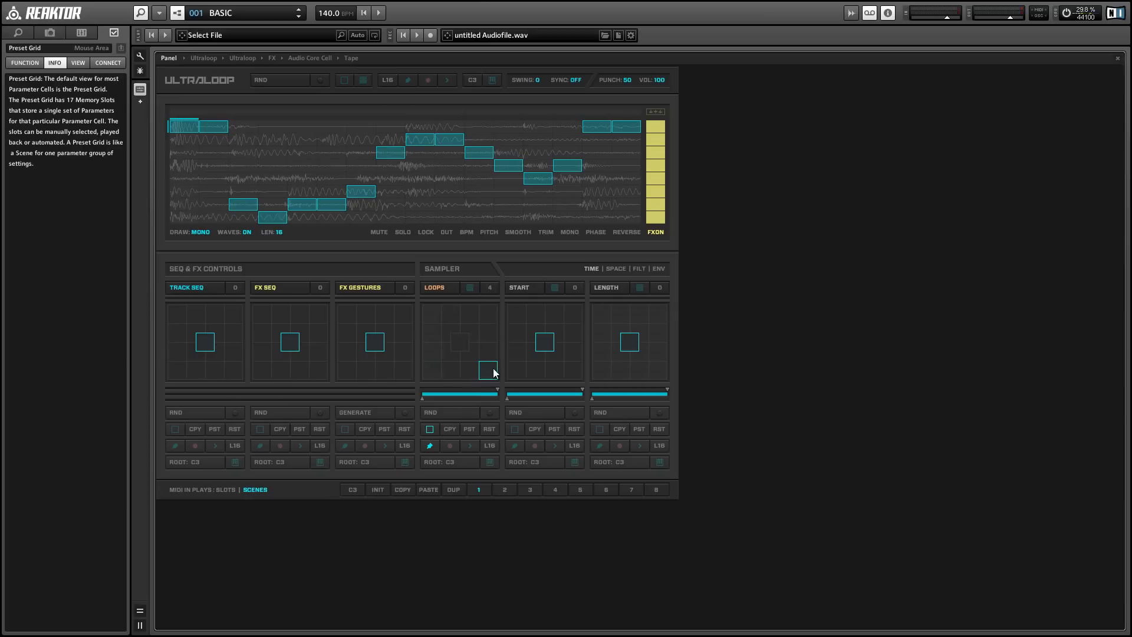
{"action": "left_click", "coordinate": [471, 313]}
{"action": "left_click", "coordinate": [453, 351]}
{"action": "left_click", "coordinate": [460, 344]}
Turn off Single Edit Mode, enable the Loops cell's Record and Play modes, and run playback
{"action": "left_click", "coordinate": [432, 447]}
{"action": "left_click", "coordinate": [429, 430]}
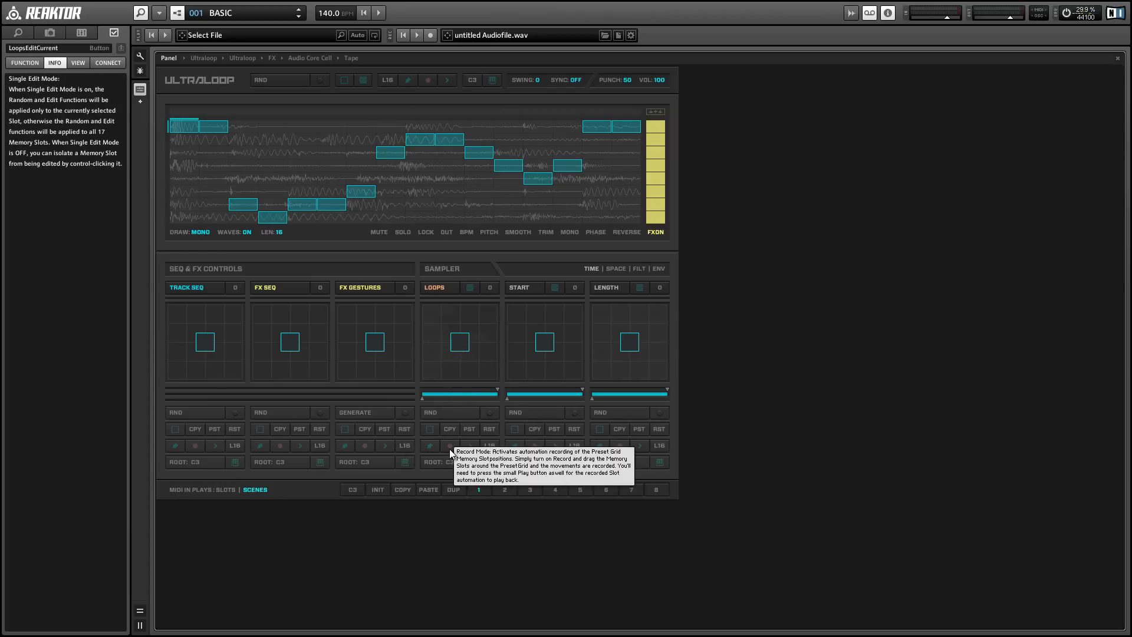
{"action": "left_click", "coordinate": [451, 446]}
{"action": "key", "text": "space"}
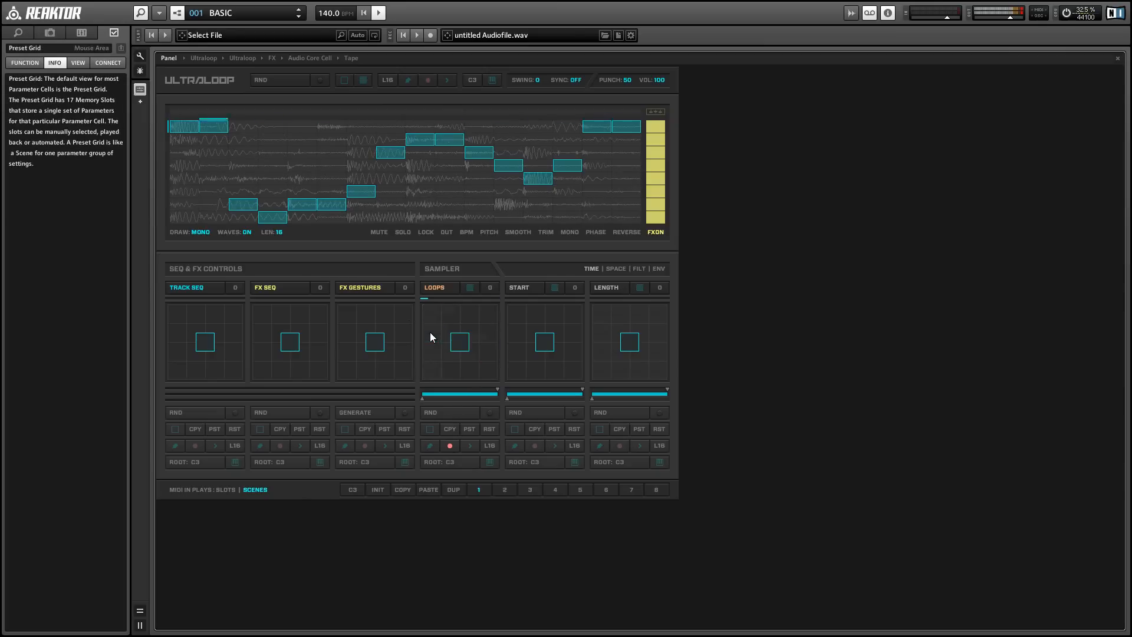
{"action": "left_click", "coordinate": [470, 446]}
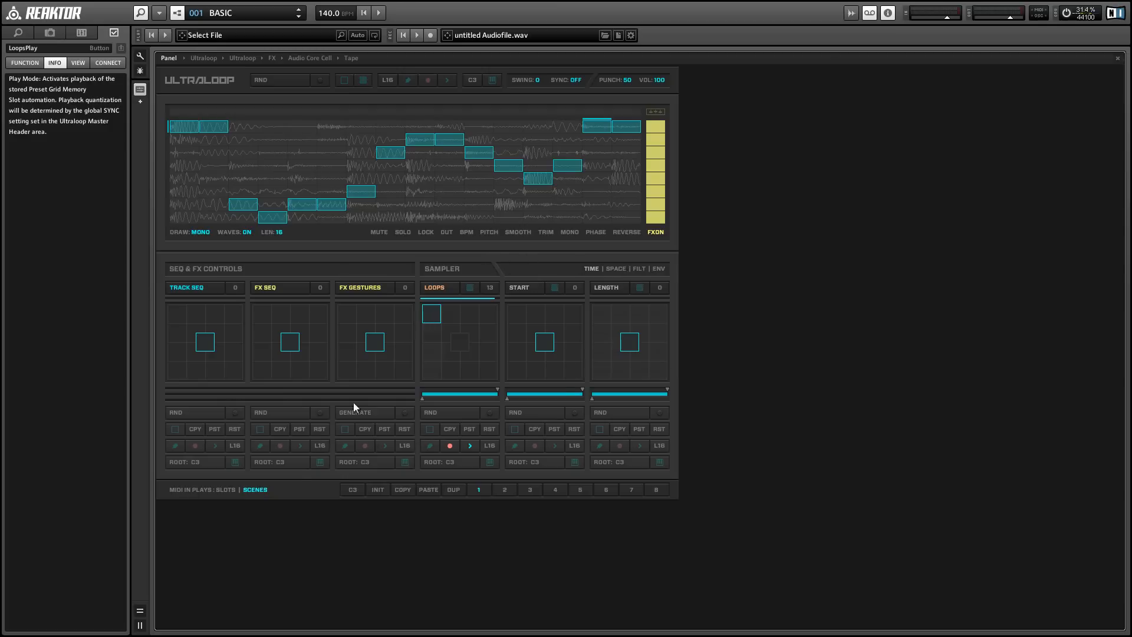
Draw FX Sequencer steps over the last bars, generate new FX Gestures and start playback
{"action": "left_click_drag", "start_coordinate": [625, 112], "coordinate": [587, 112]}
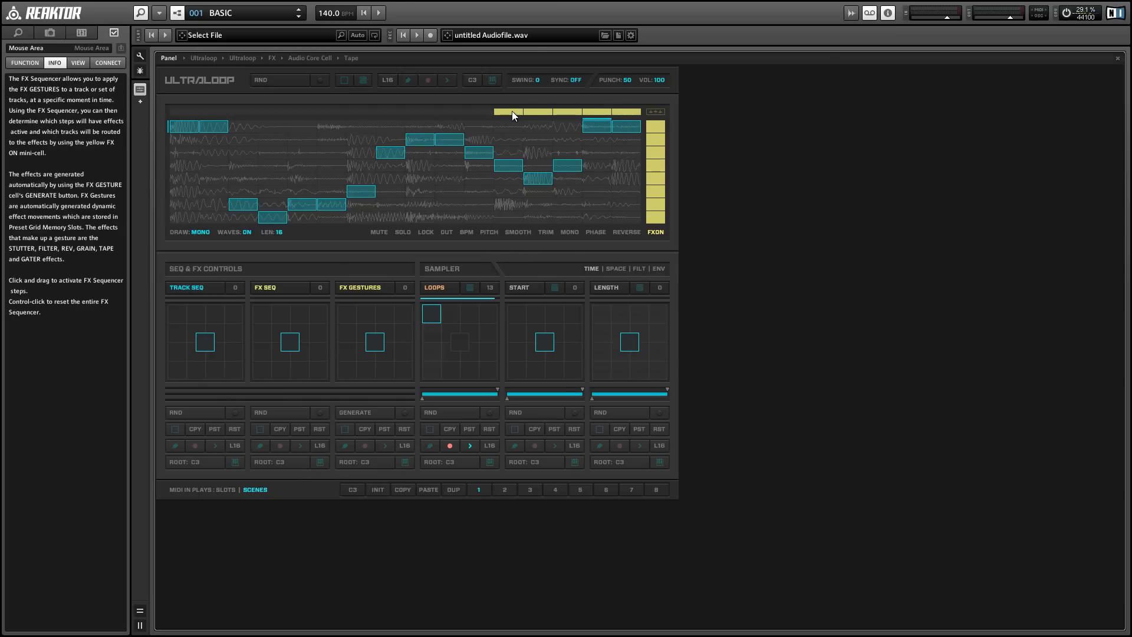
{"action": "left_click", "coordinate": [564, 111]}
{"action": "left_click", "coordinate": [365, 411]}
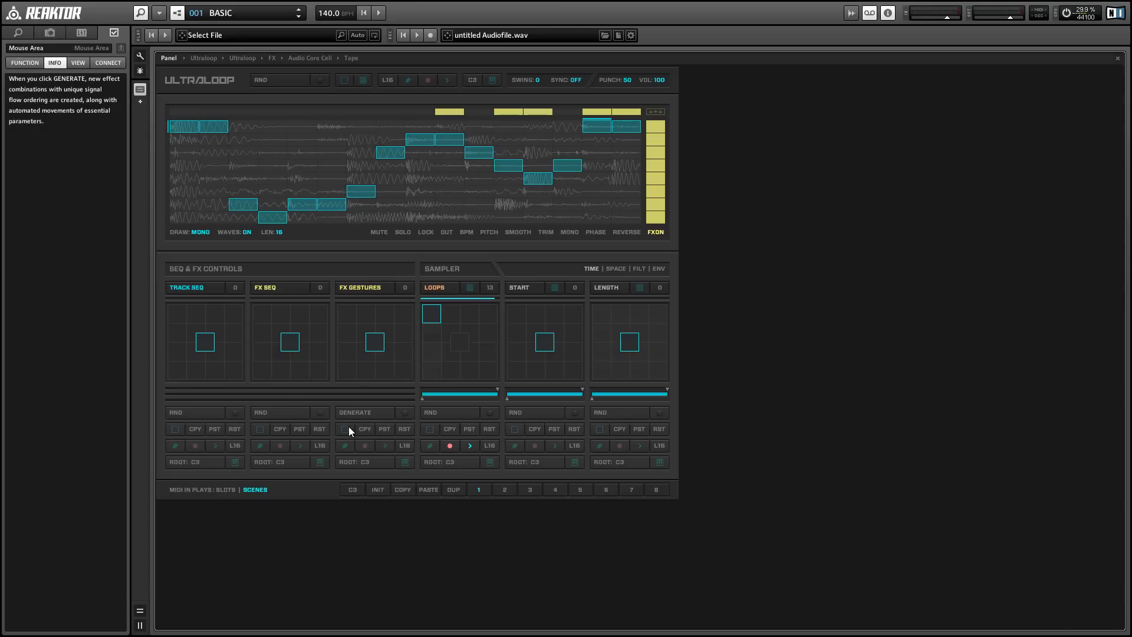
{"action": "key", "text": "space"}
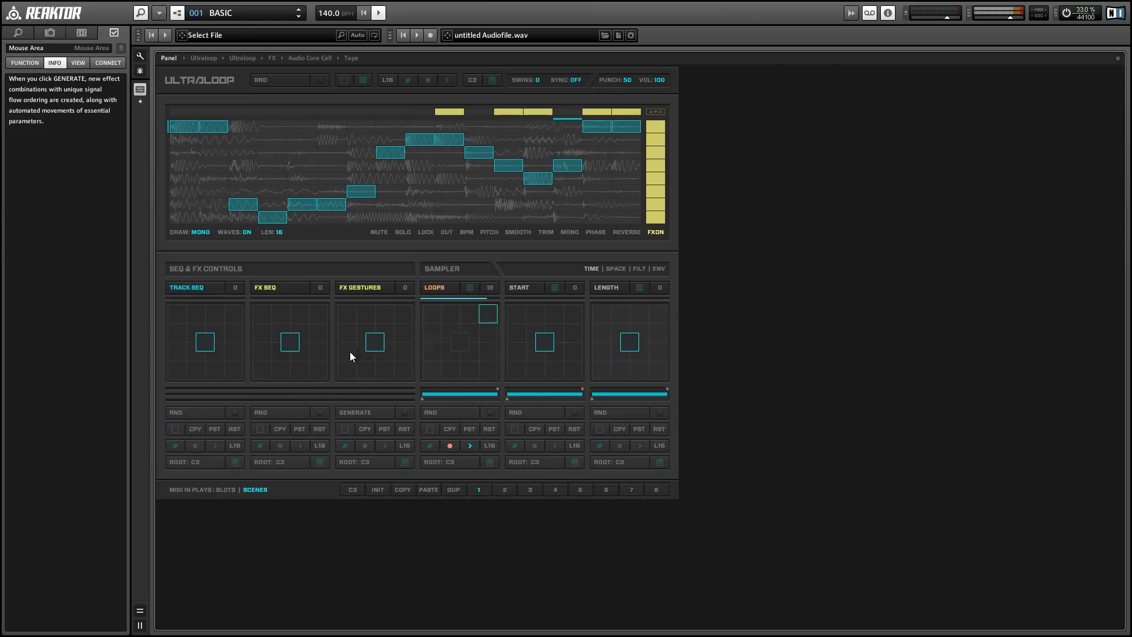
Switch the FX Gestures memory slots and add two FX Sequencer steps in the first half of the pattern
{"action": "left_click", "coordinate": [350, 378]}
{"action": "left_click_drag", "start_coordinate": [349, 381], "coordinate": [372, 325]}
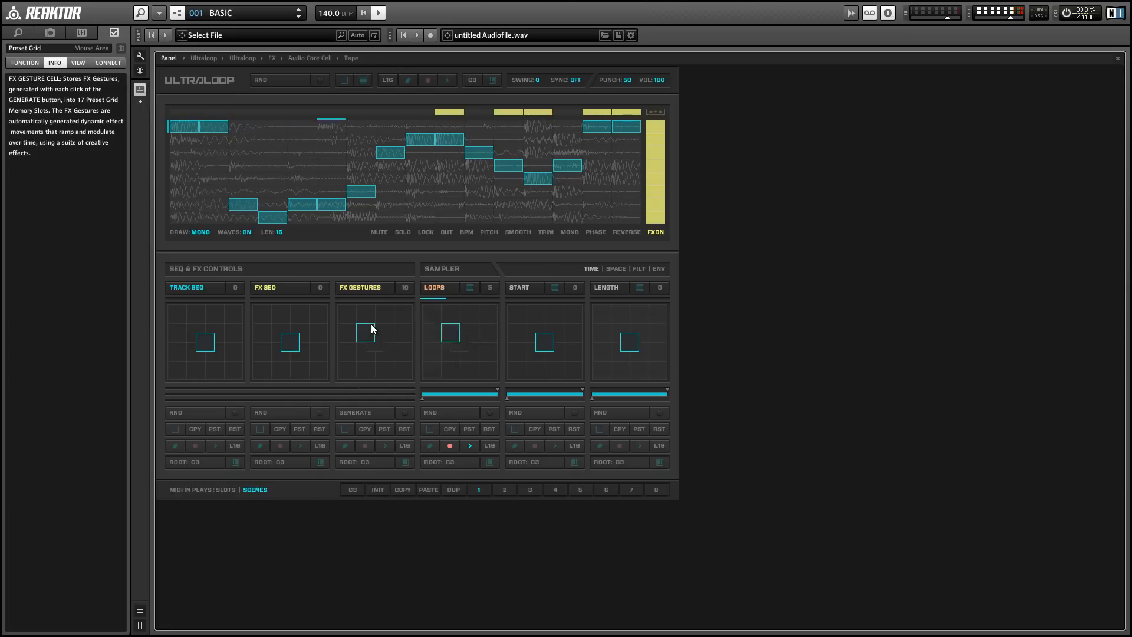
{"action": "left_click", "coordinate": [375, 338]}
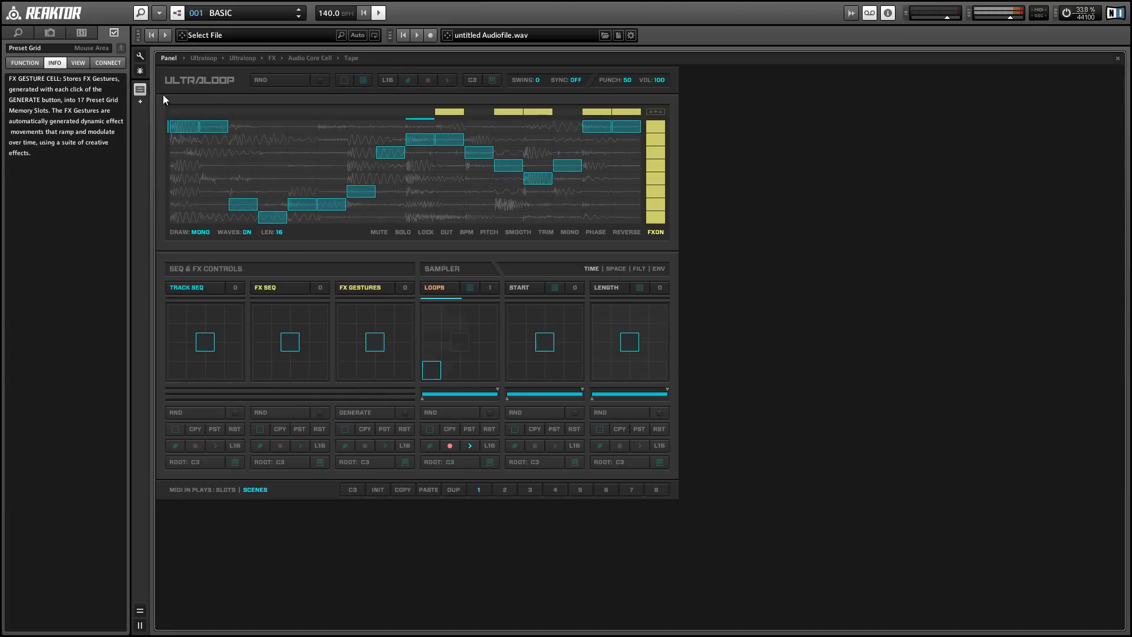
{"action": "left_click", "coordinate": [182, 112]}
{"action": "left_click", "coordinate": [330, 112]}
Generate new FX Gestures and record FX Gestures slot movements by dragging slots with Record enabled
{"action": "mouse_move", "coordinate": [378, 371]}
{"action": "left_mouse_down"}
{"action": "mouse_move", "coordinate": [388, 353]}
{"action": "mouse_move", "coordinate": [329, 332]}
{"action": "mouse_move", "coordinate": [393, 341]}
{"action": "mouse_move", "coordinate": [386, 354]}
{"action": "left_mouse_up"}
{"action": "left_click", "coordinate": [364, 408]}
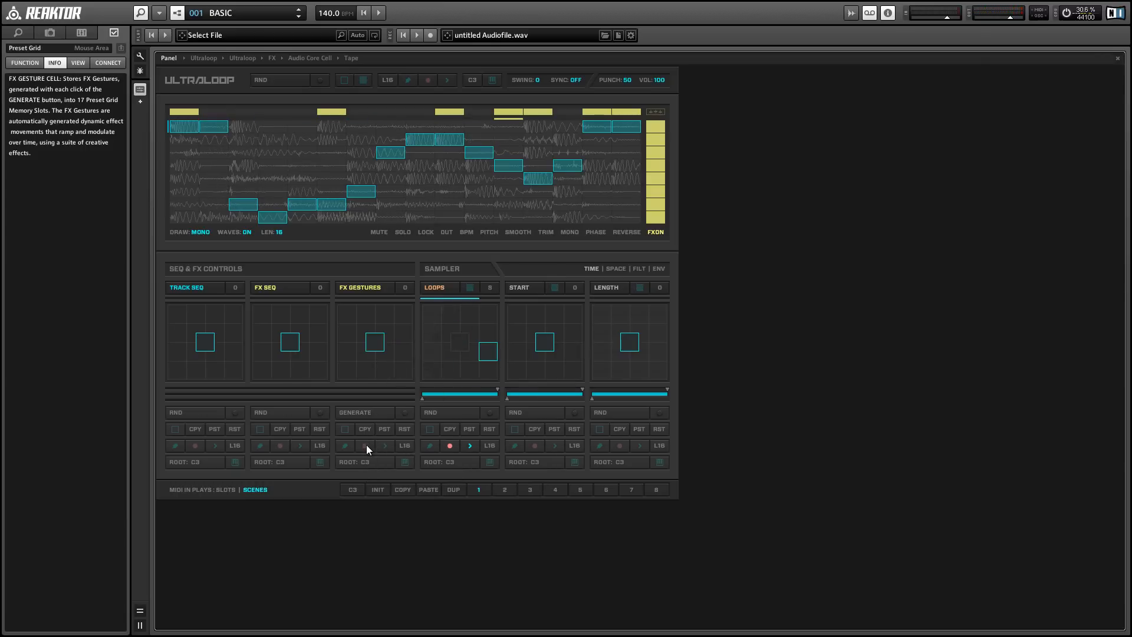
{"action": "left_click", "coordinate": [365, 445]}
{"action": "left_click_drag", "start_coordinate": [379, 332], "coordinate": [384, 446]}
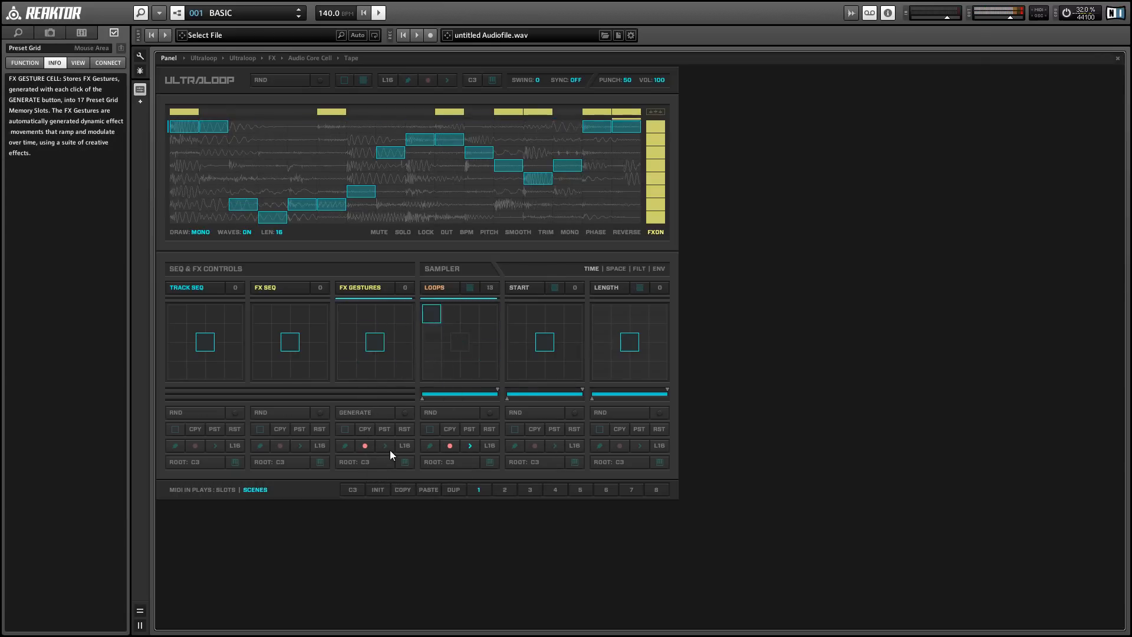
{"action": "left_click", "coordinate": [365, 446]}
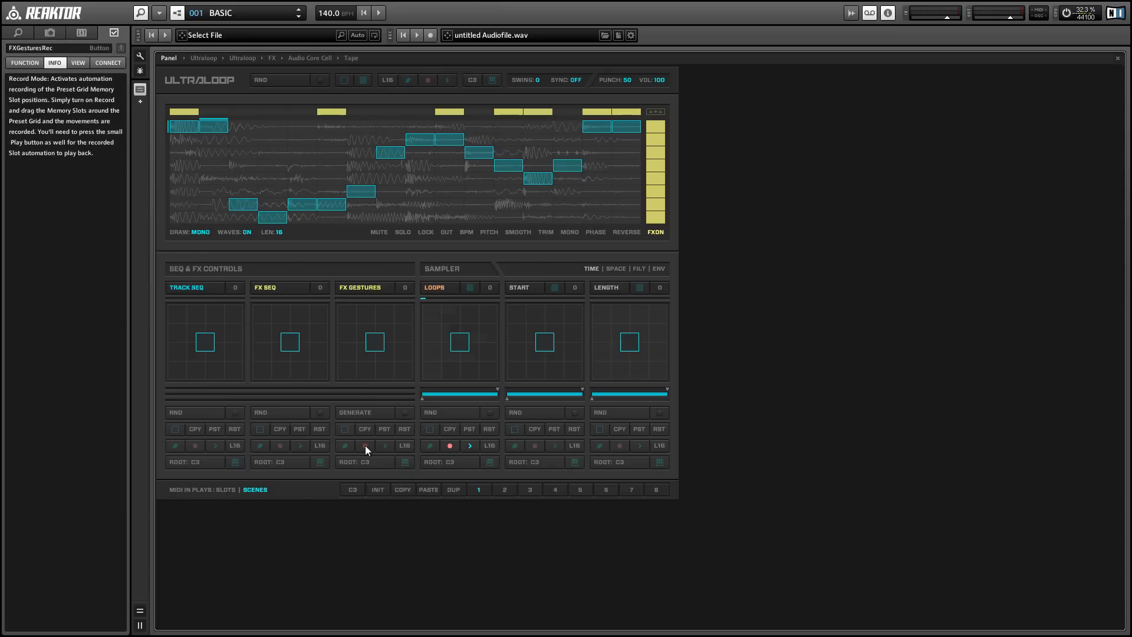
Enable FX Gestures slot playback, turn off Loops recording, and restart playback
{"action": "left_click", "coordinate": [385, 446]}
{"action": "left_click", "coordinate": [450, 447]}
{"action": "key", "text": "space"}
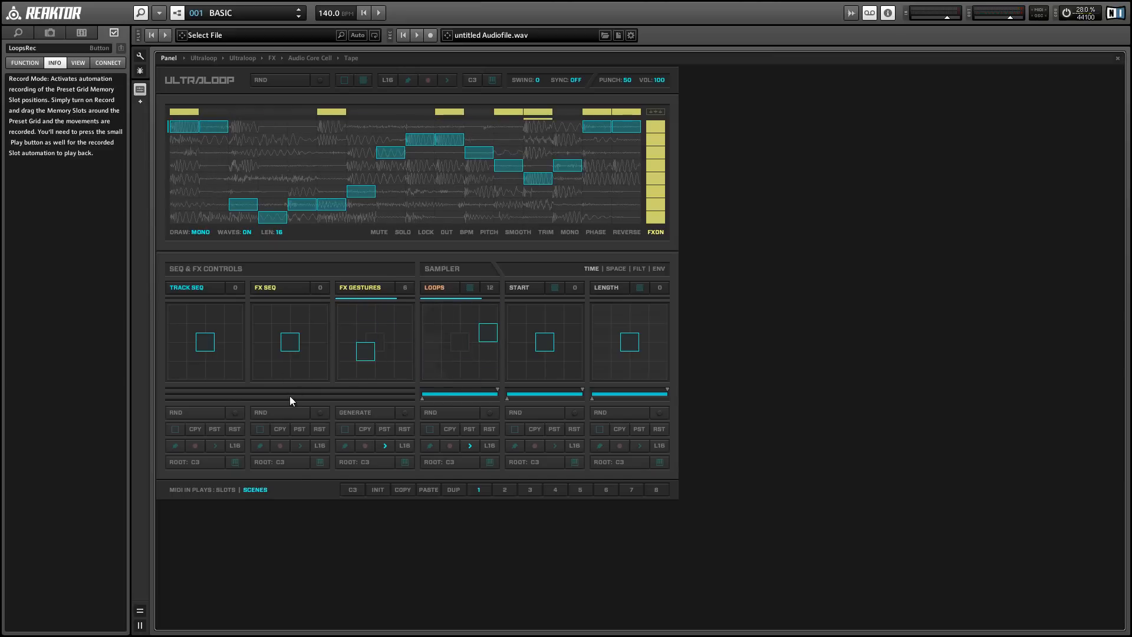
Randomize the FX Seq cell, pick one of its memory slots, arm its recording and toggle playback
{"action": "left_click", "coordinate": [284, 412]}
{"action": "mouse_move", "coordinate": [289, 343]}
{"action": "left_mouse_down"}
{"action": "mouse_move", "coordinate": [260, 369]}
{"action": "mouse_move", "coordinate": [347, 356]}
{"action": "mouse_move", "coordinate": [253, 303]}
{"action": "mouse_move", "coordinate": [312, 319]}
{"action": "mouse_move", "coordinate": [267, 366]}
{"action": "mouse_move", "coordinate": [306, 336]}
{"action": "mouse_move", "coordinate": [285, 354]}
{"action": "mouse_move", "coordinate": [334, 403]}
{"action": "mouse_move", "coordinate": [285, 341]}
{"action": "mouse_move", "coordinate": [288, 353]}
{"action": "left_mouse_up"}
{"action": "left_click", "coordinate": [280, 446]}
{"action": "key", "text": "space"}
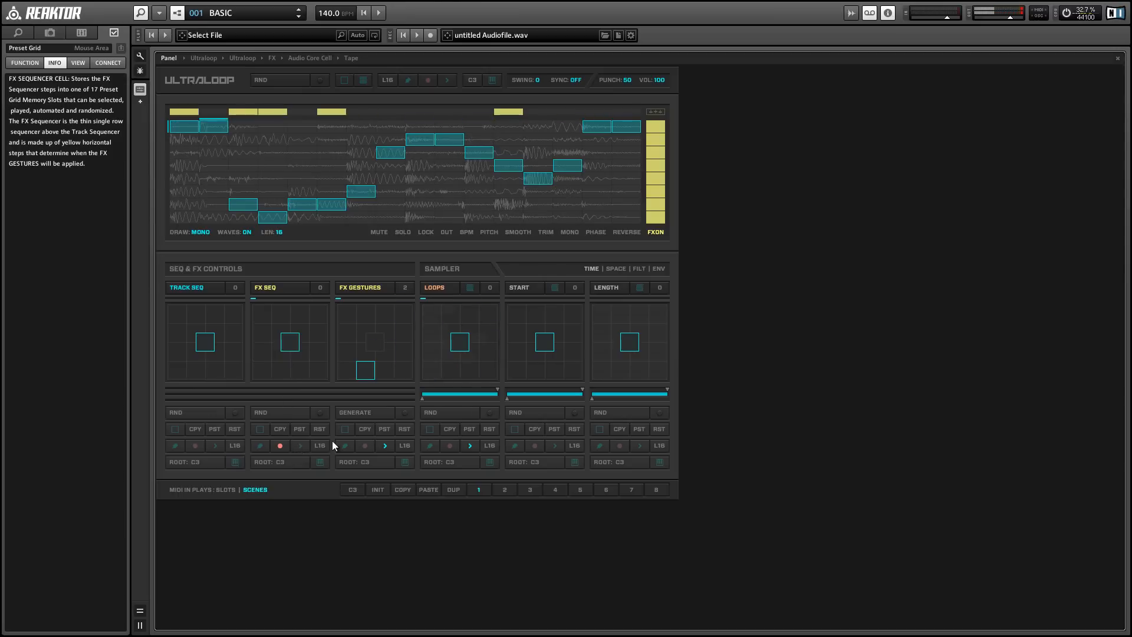
{"action": "key", "text": "space"}
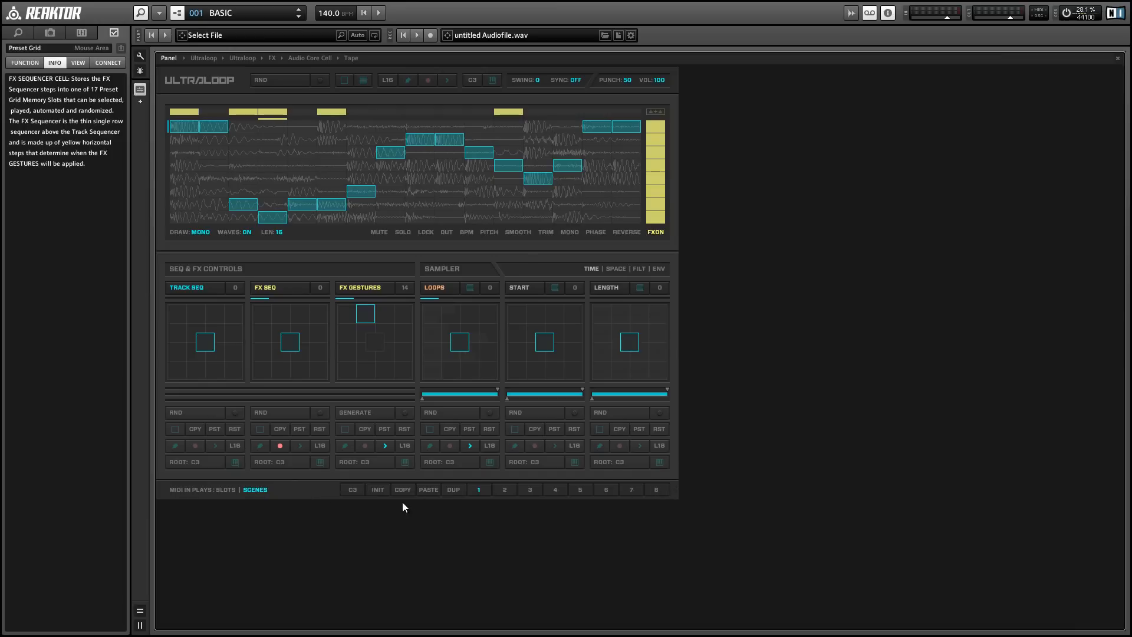
Select Scene 2 and Scene 3 in turn while toggling playback
{"action": "left_click", "coordinate": [502, 491]}
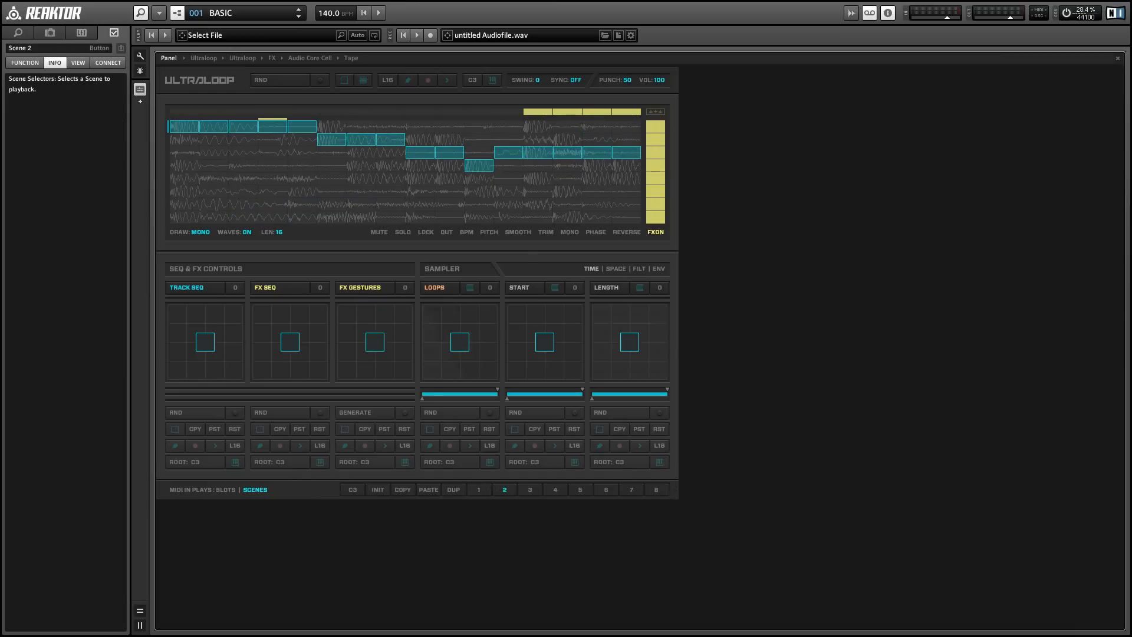
{"action": "key", "text": "space"}
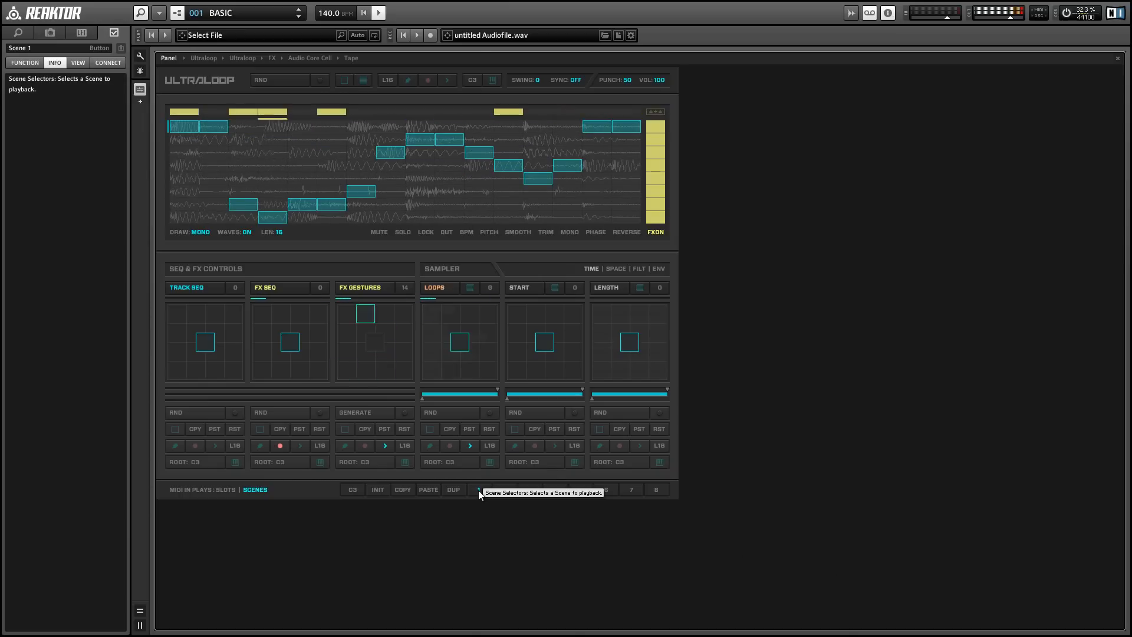
{"action": "left_click", "coordinate": [504, 490]}
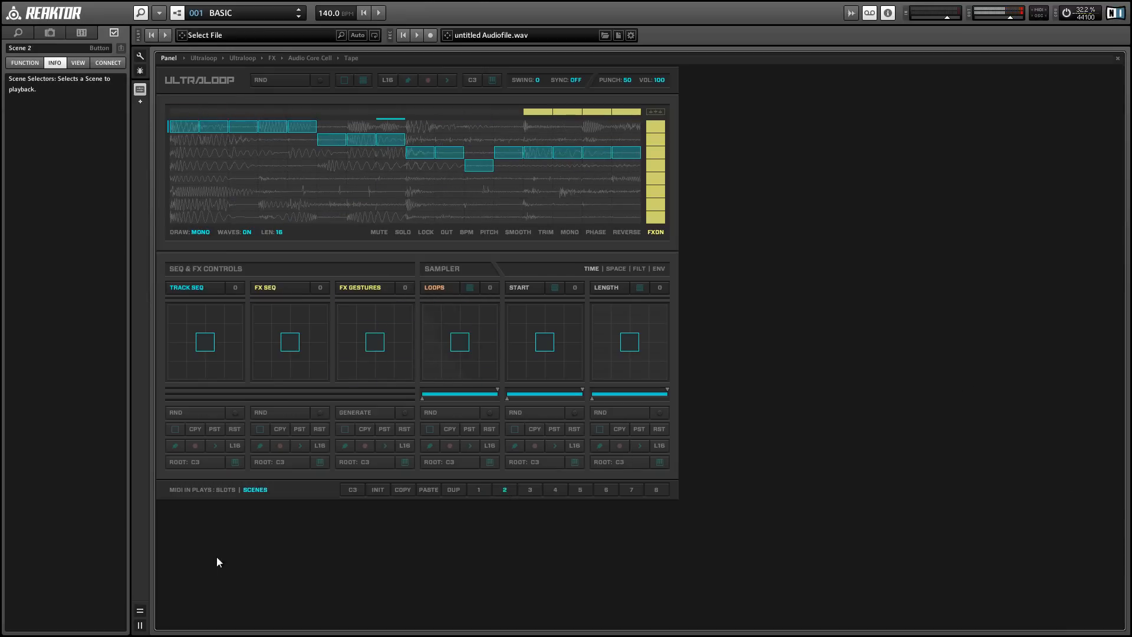
{"action": "left_click", "coordinate": [530, 490]}
Copy Scene 1 and paste it into Scene 2
{"action": "left_click", "coordinate": [490, 494]}
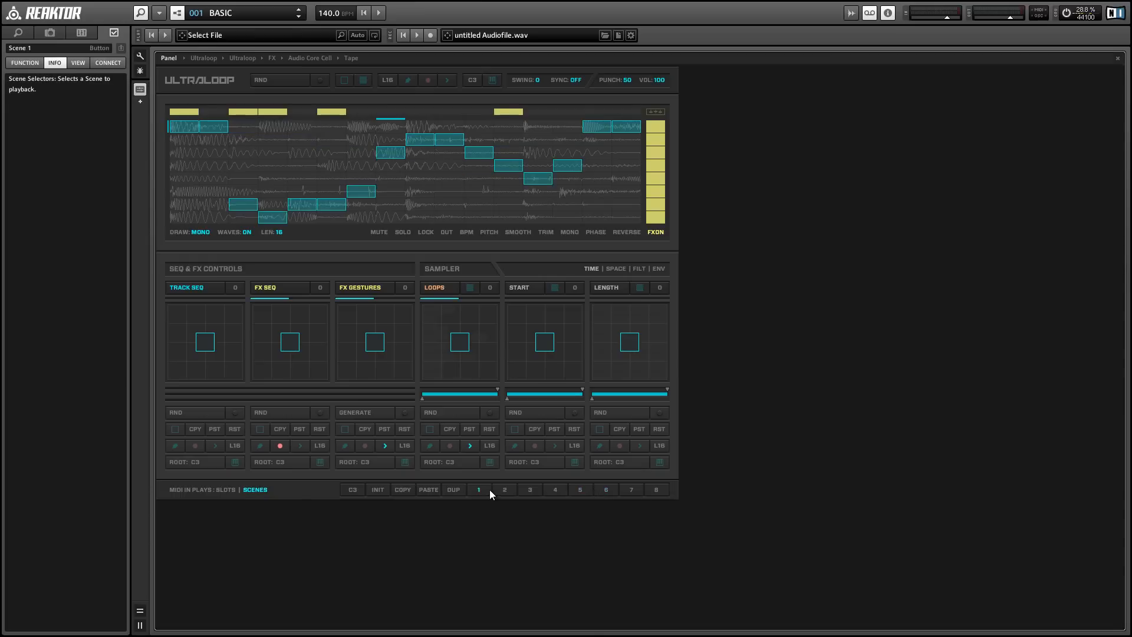
{"action": "left_click", "coordinate": [405, 491]}
{"action": "left_click", "coordinate": [508, 491]}
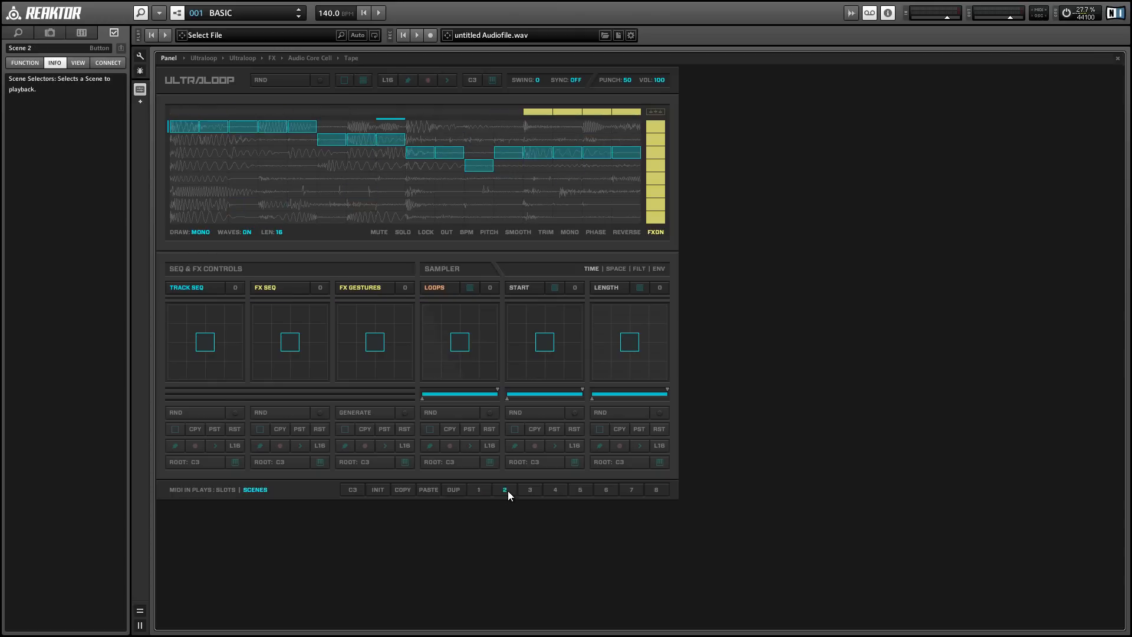
{"action": "left_click", "coordinate": [436, 491]}
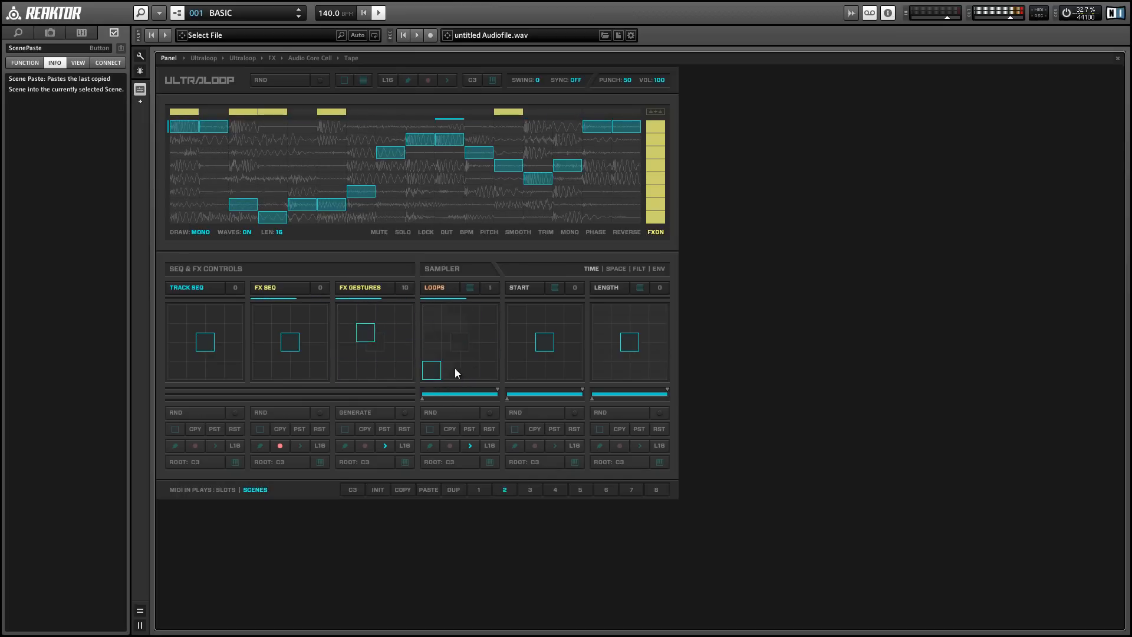
Disable FX Seq recording and try adjusting the Scenes' MIDI root note
{"action": "left_click", "coordinate": [280, 445]}
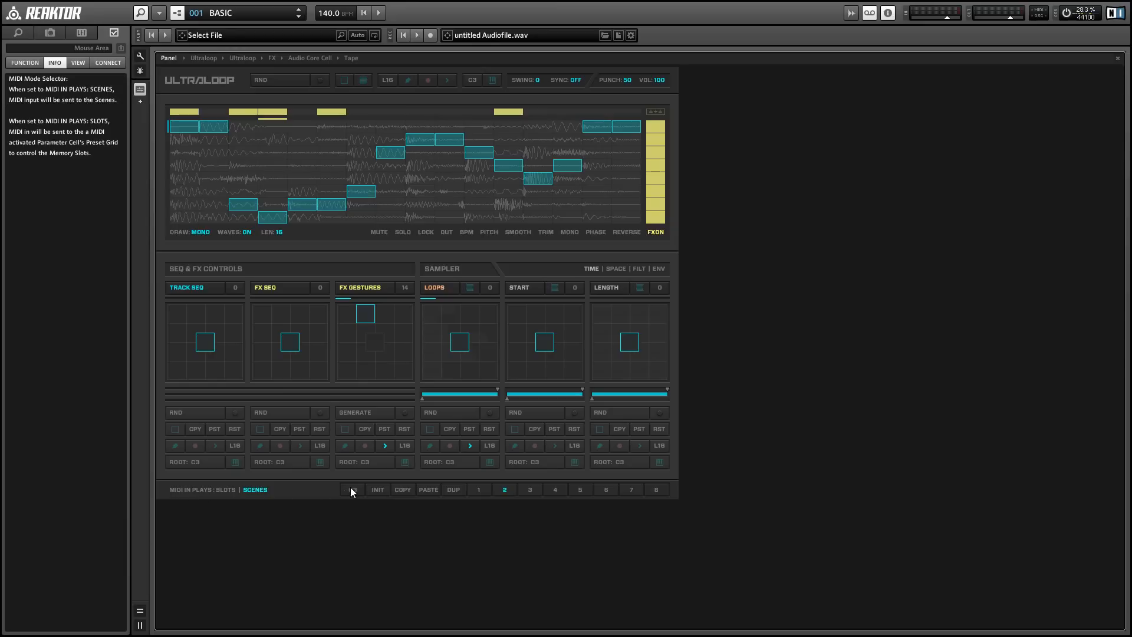
{"action": "left_click_drag", "start_coordinate": [355, 494], "coordinate": [356, 512]}
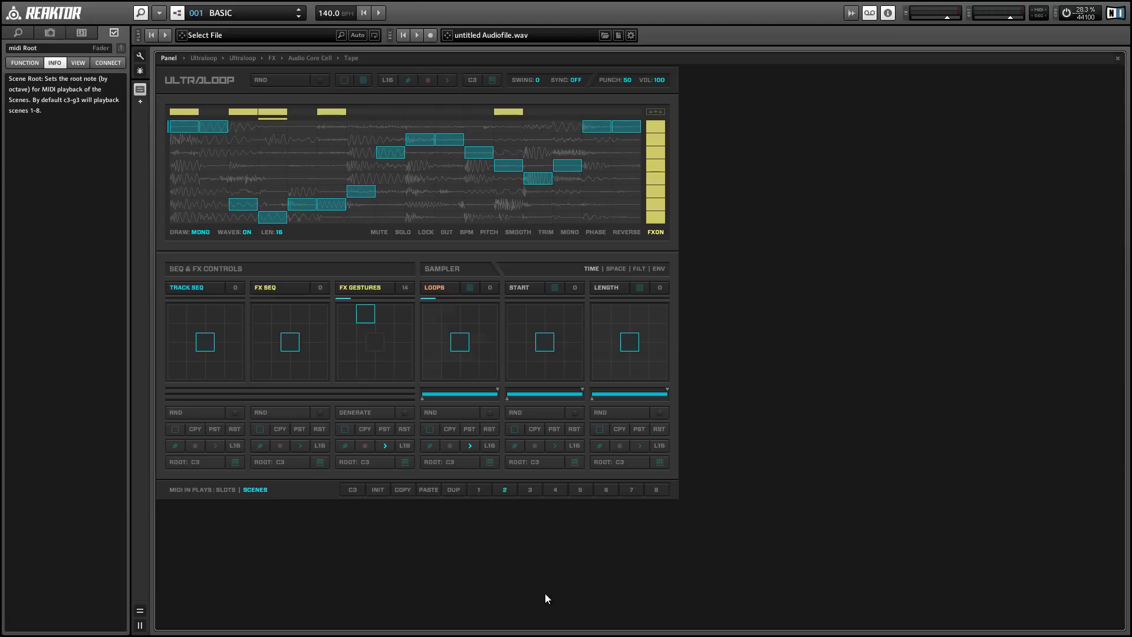
Trigger Scenes 1 and 3 alternately with computer-keyboard MIDI notes while playback runs
{"action": "key", "text": "w"}
{"action": "key", "text": "space"}
{"action": "key", "text": "q"}
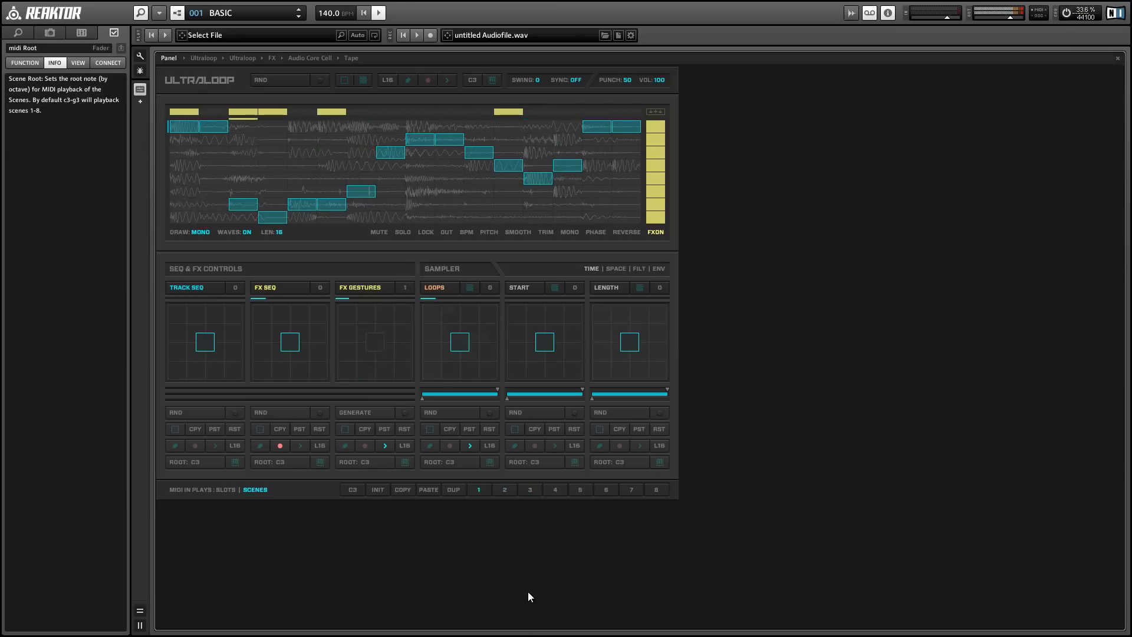
{"action": "key", "text": "w"}
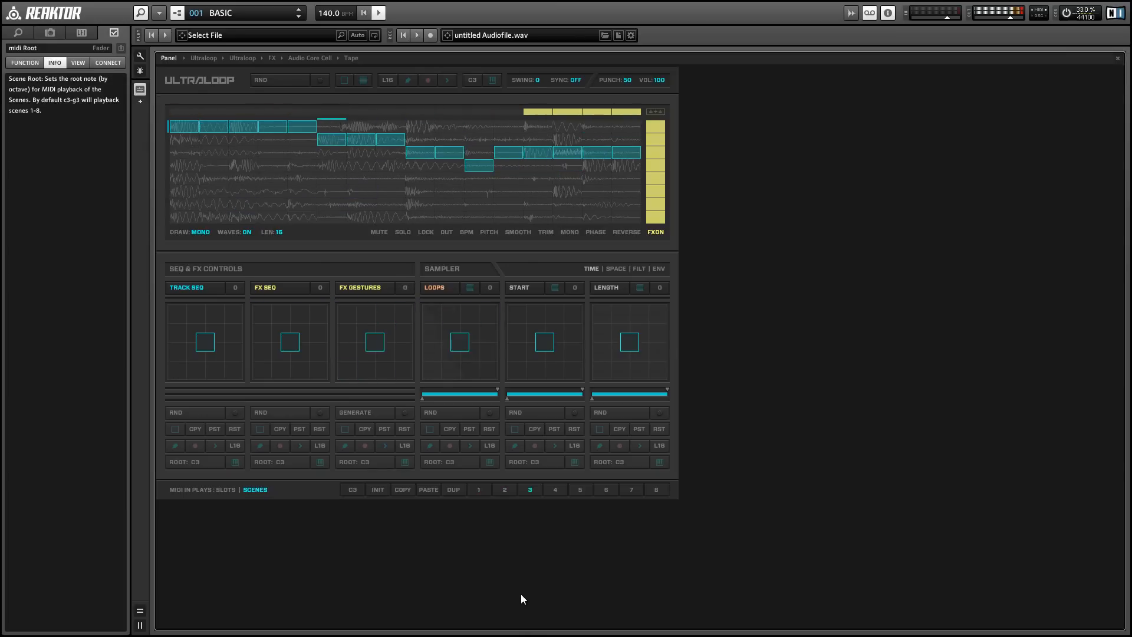
{"action": "key", "text": "q"}
{"action": "key", "text": "w"}
{"action": "key", "text": "q"}
{"action": "key", "text": "w"}
{"action": "key", "text": "q"}
{"action": "key", "text": "w"}
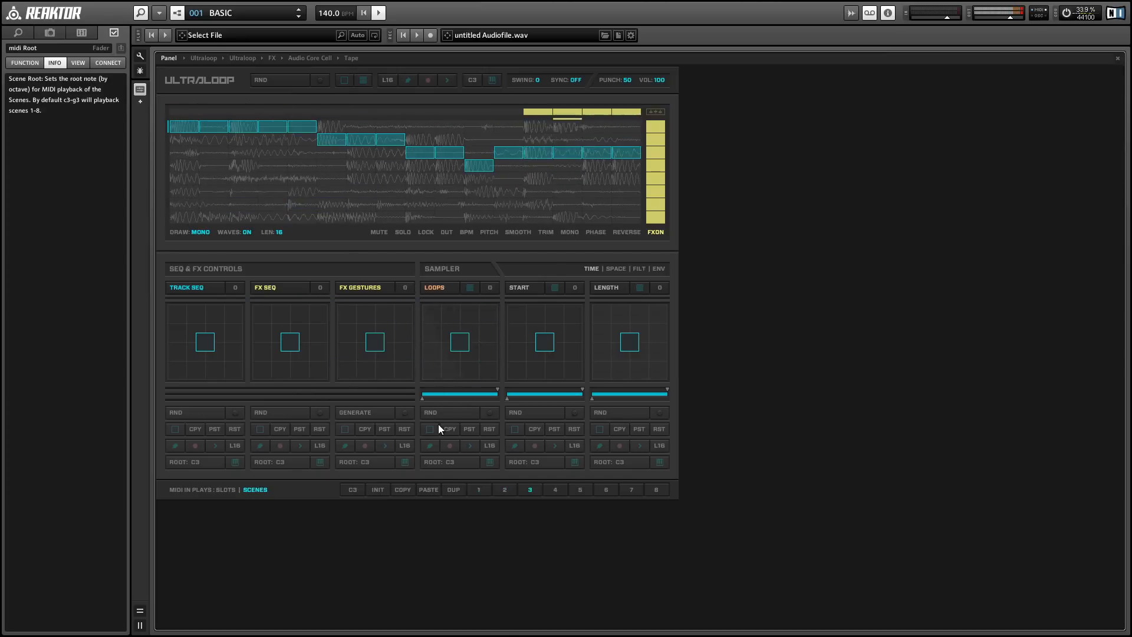
{"action": "key", "text": "q"}
Randomize the Loops cell, trigger Scenes 2 and 3 from the keyboard, and stop playback
{"action": "left_click", "coordinate": [448, 416]}
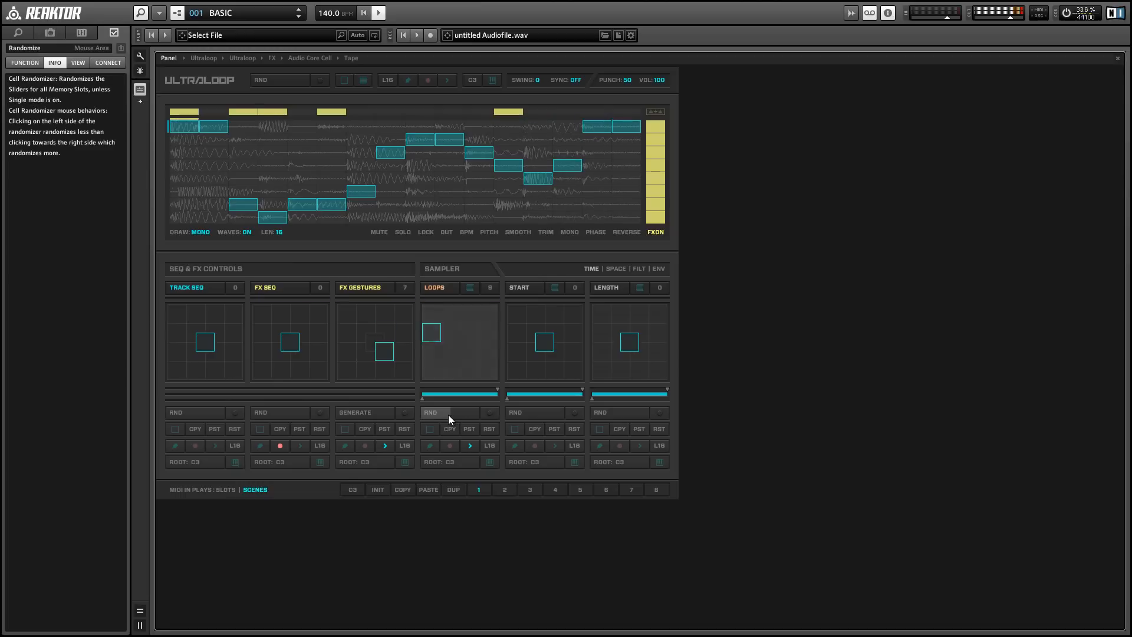
{"action": "key", "text": "2"}
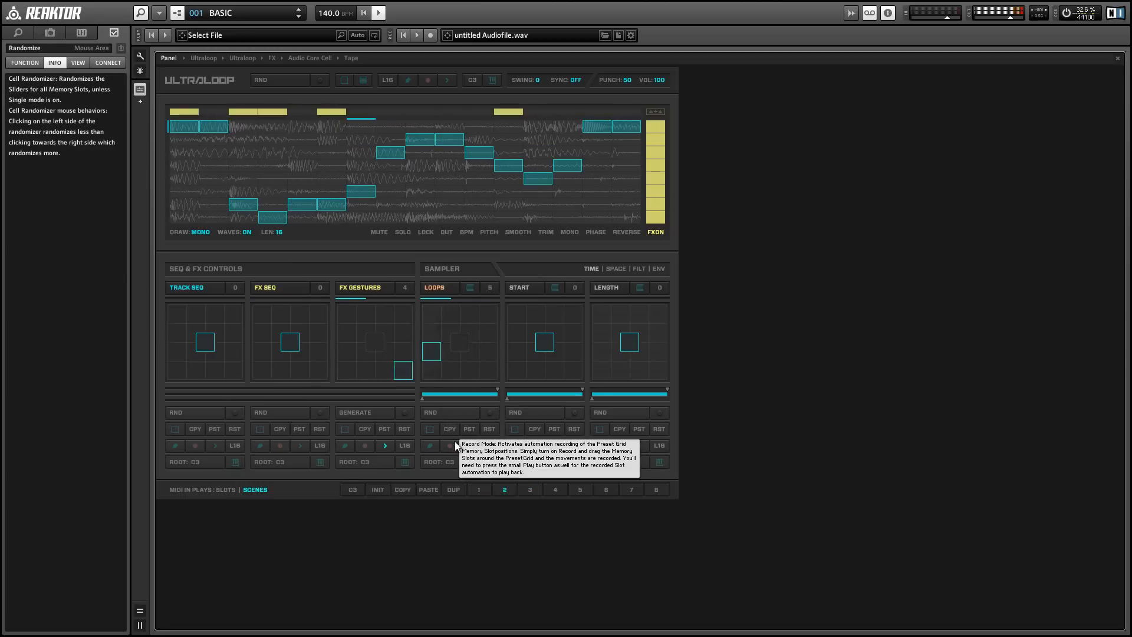
{"action": "key", "text": "w"}
{"action": "key", "text": "space"}
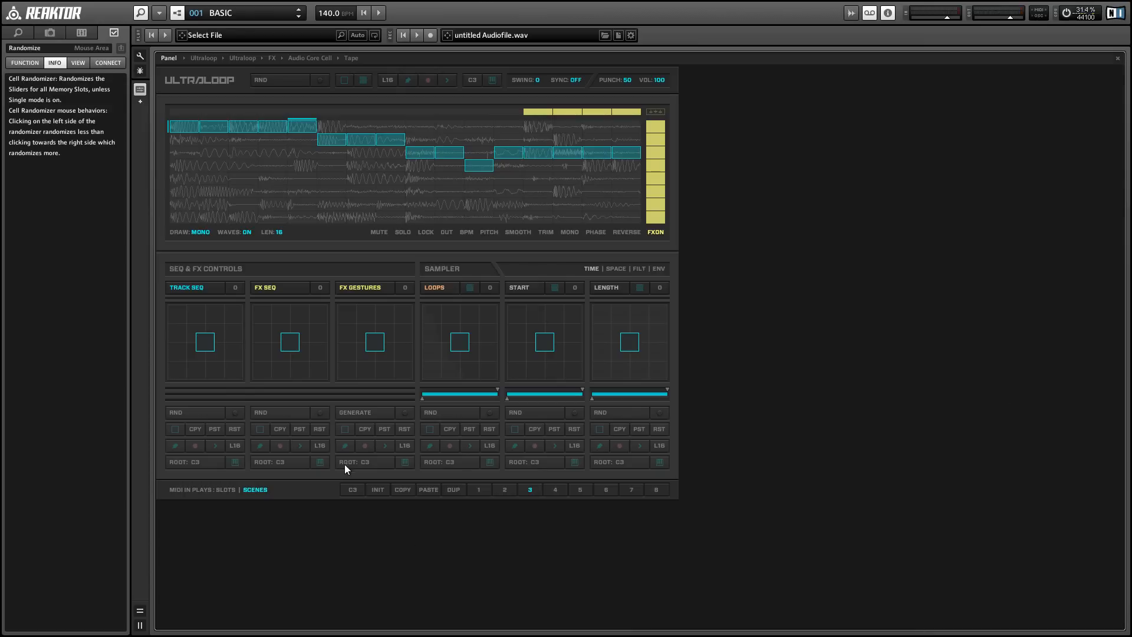
Select Scene 1 and switch off the play mode for the Loops and FX Gestures cells
{"action": "left_click", "coordinate": [474, 490]}
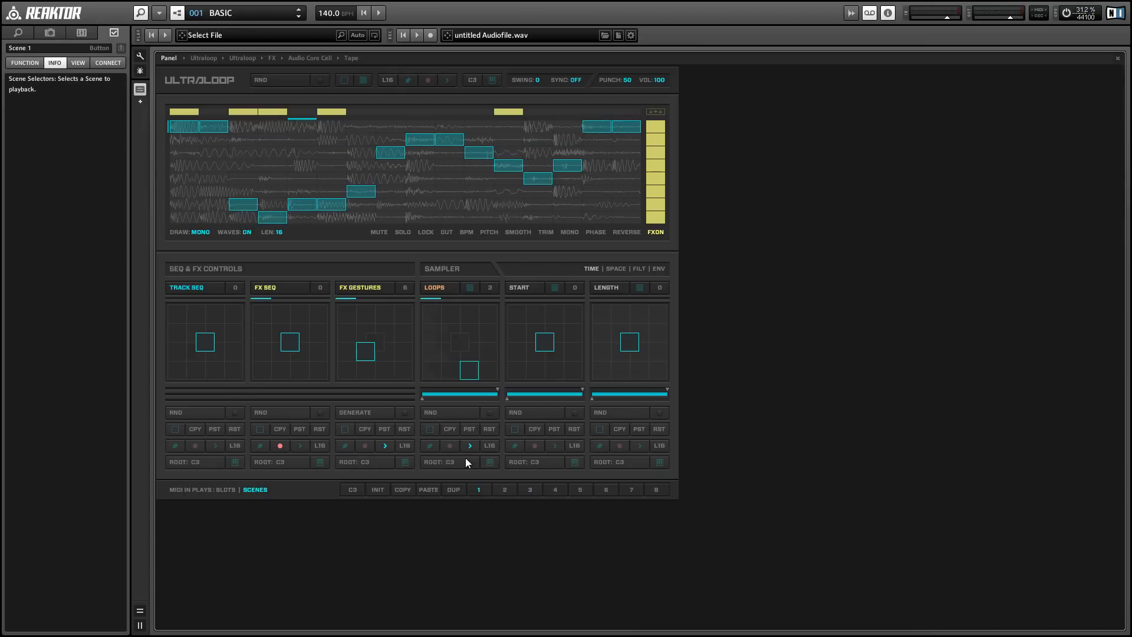
{"action": "left_click", "coordinate": [472, 444]}
{"action": "left_click", "coordinate": [385, 445]}
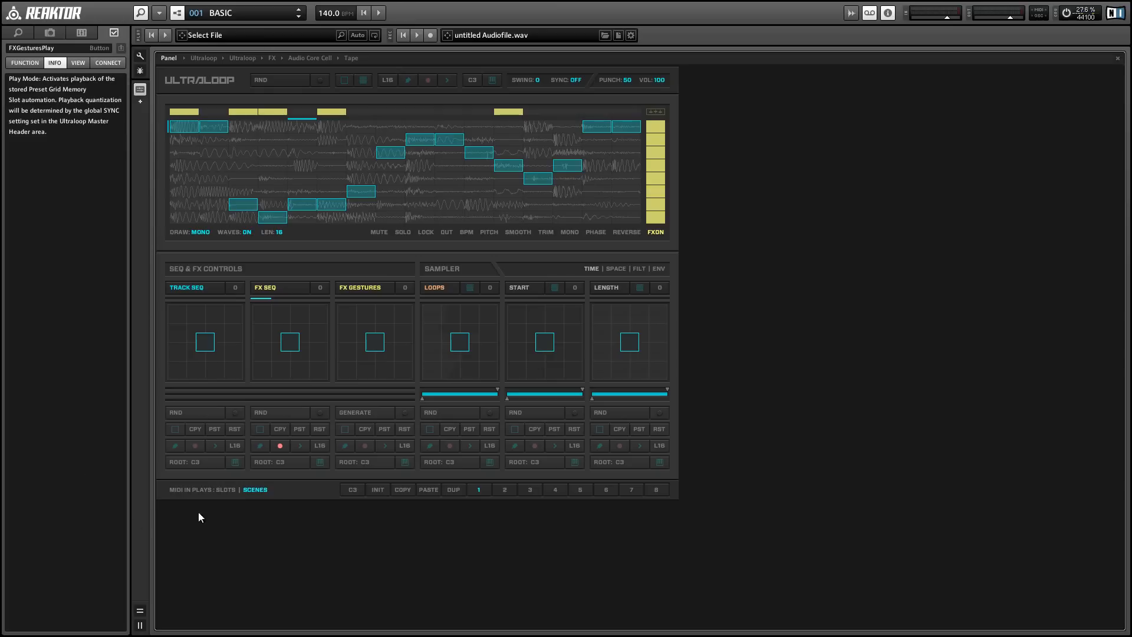
Set MIDI In Plays to Slots and enable MIDI In for the Loops and FX Gestures Preset Grids
{"action": "left_click", "coordinate": [221, 491]}
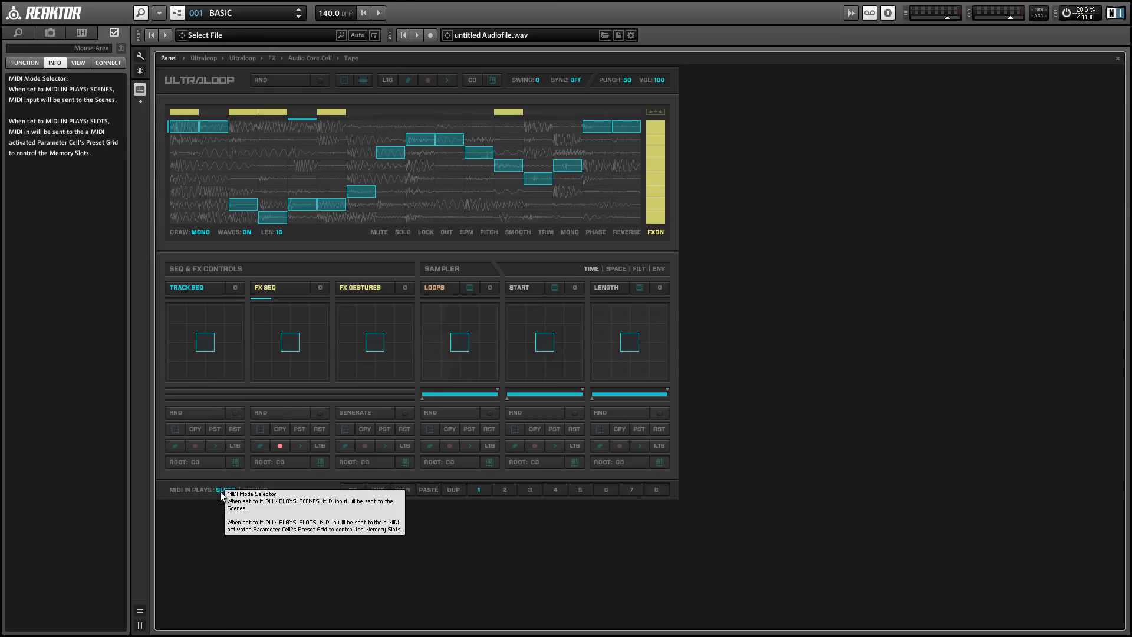
{"action": "left_click", "coordinate": [489, 462]}
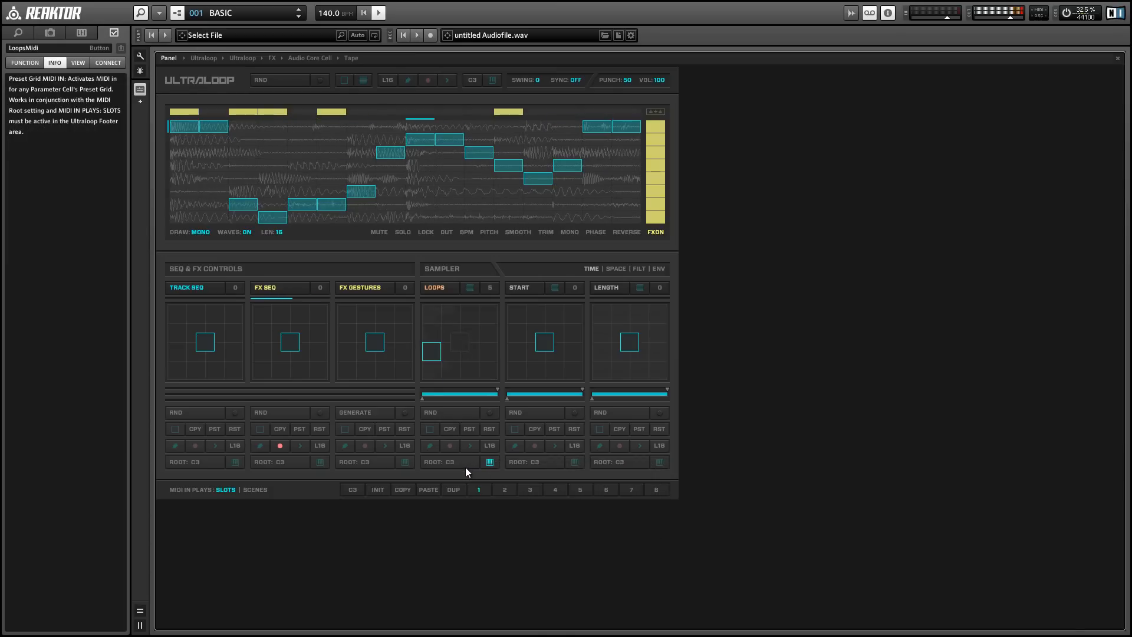
{"action": "left_click", "coordinate": [403, 463]}
Draw active steps across the full top row of the sequencer
{"action": "left_click_drag", "start_coordinate": [221, 112], "coordinate": [548, 112]}
{"action": "left_click_drag", "start_coordinate": [617, 117], "coordinate": [646, 119]}
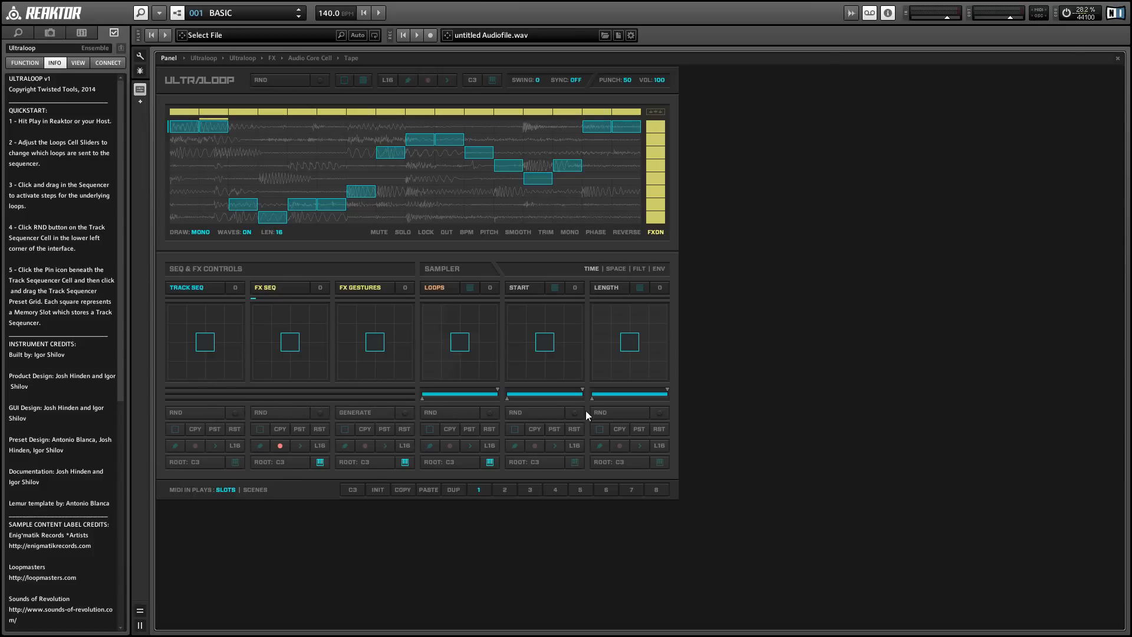
Enable Random Receive on the Length, Loops and FX Seq cells, randomize with the master RND, then clear all Random Receive toggles
{"action": "left_click", "coordinate": [659, 412]}
{"action": "left_click", "coordinate": [490, 412]}
{"action": "left_click", "coordinate": [319, 413]}
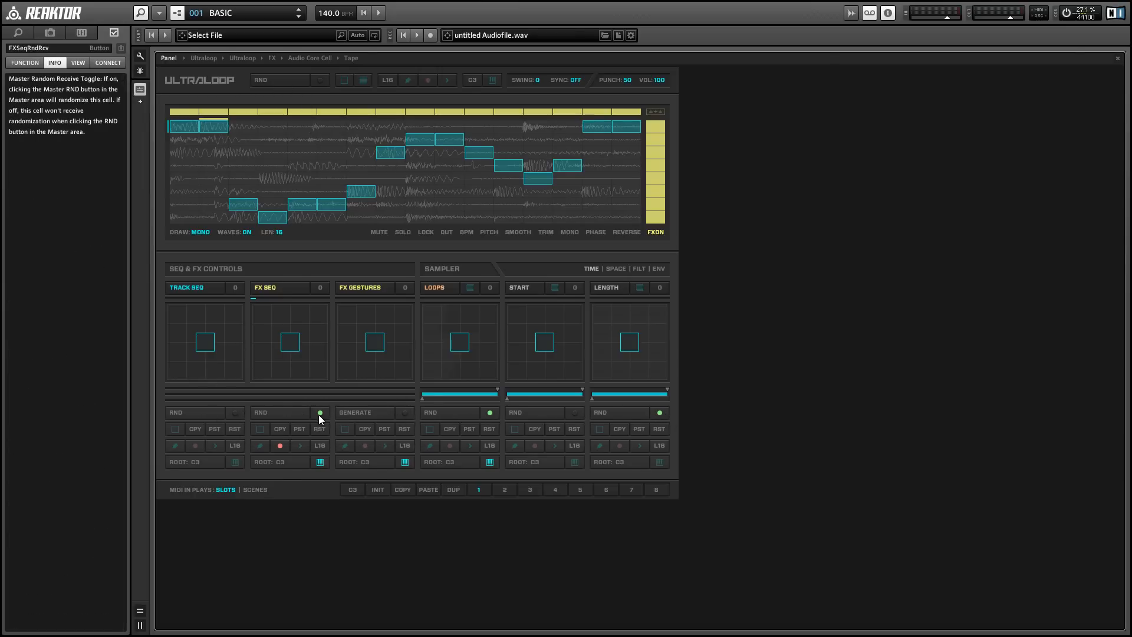
{"action": "left_click", "coordinate": [275, 81]}
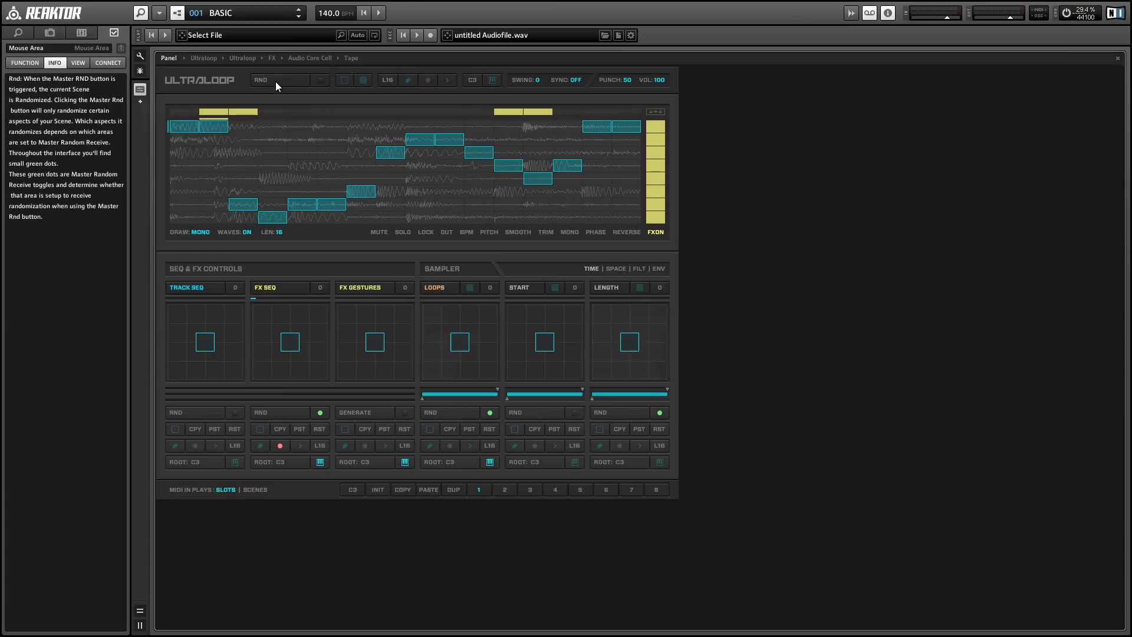
{"action": "left_click", "coordinate": [318, 80]}
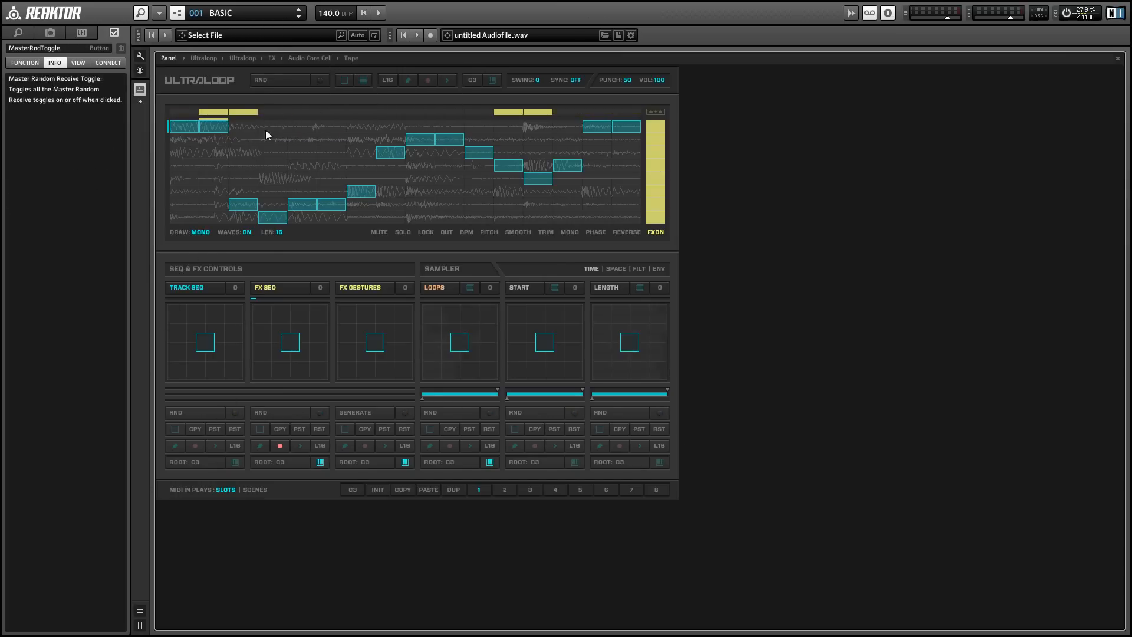
Toggle Single Edit Mode and Slider View on and off again for all cells
{"action": "left_click", "coordinate": [345, 81]}
{"action": "left_click", "coordinate": [345, 81]}
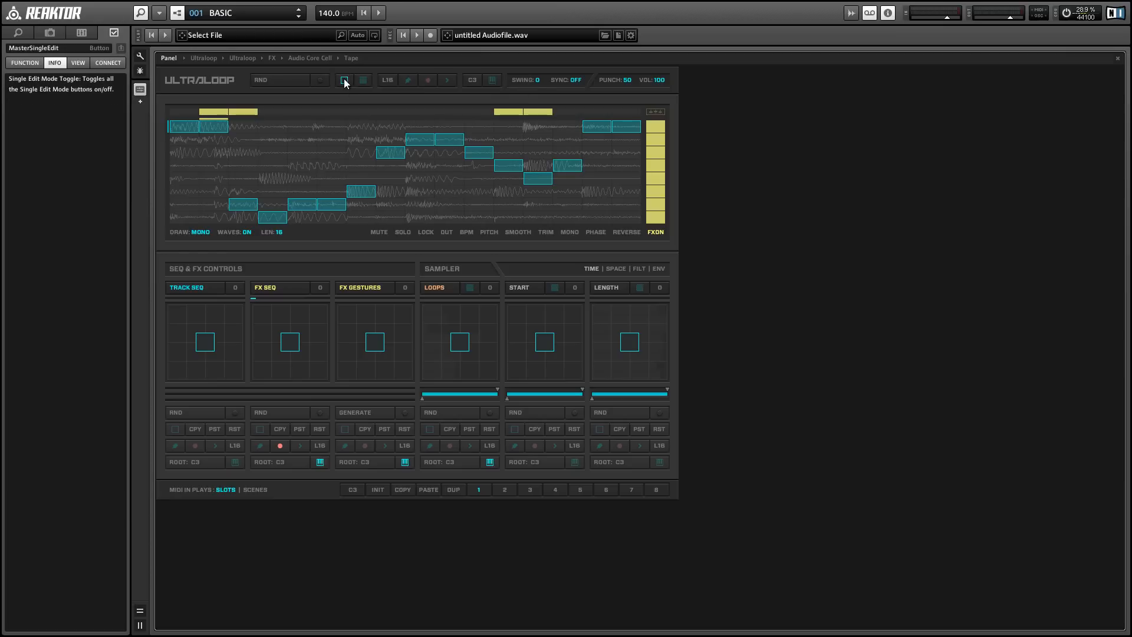
{"action": "left_click", "coordinate": [363, 80]}
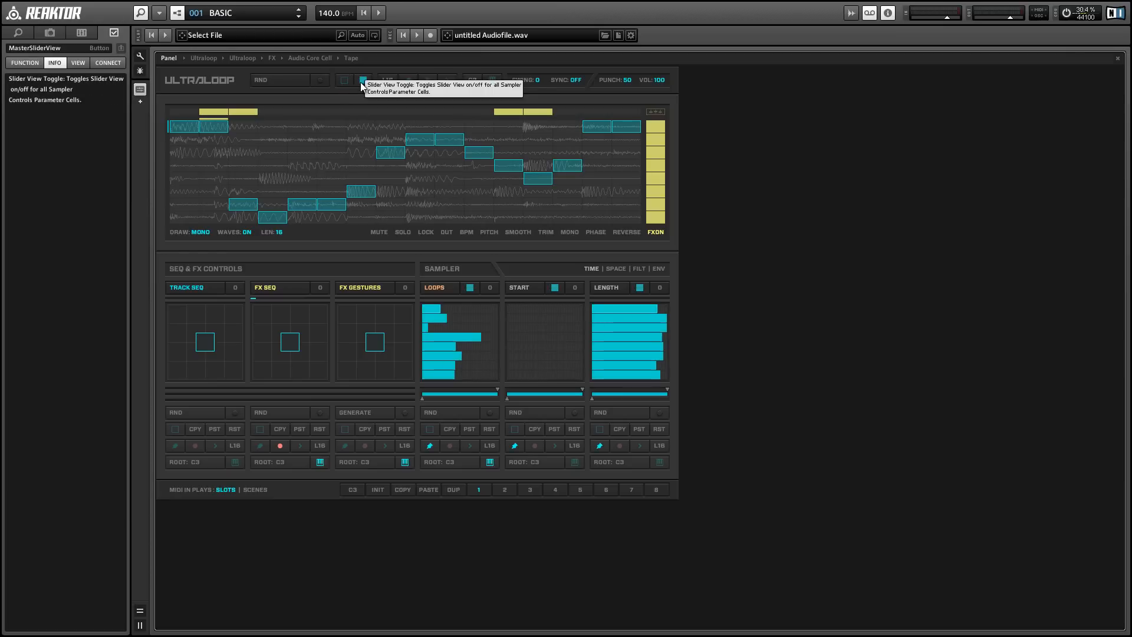
{"action": "left_click", "coordinate": [363, 81]}
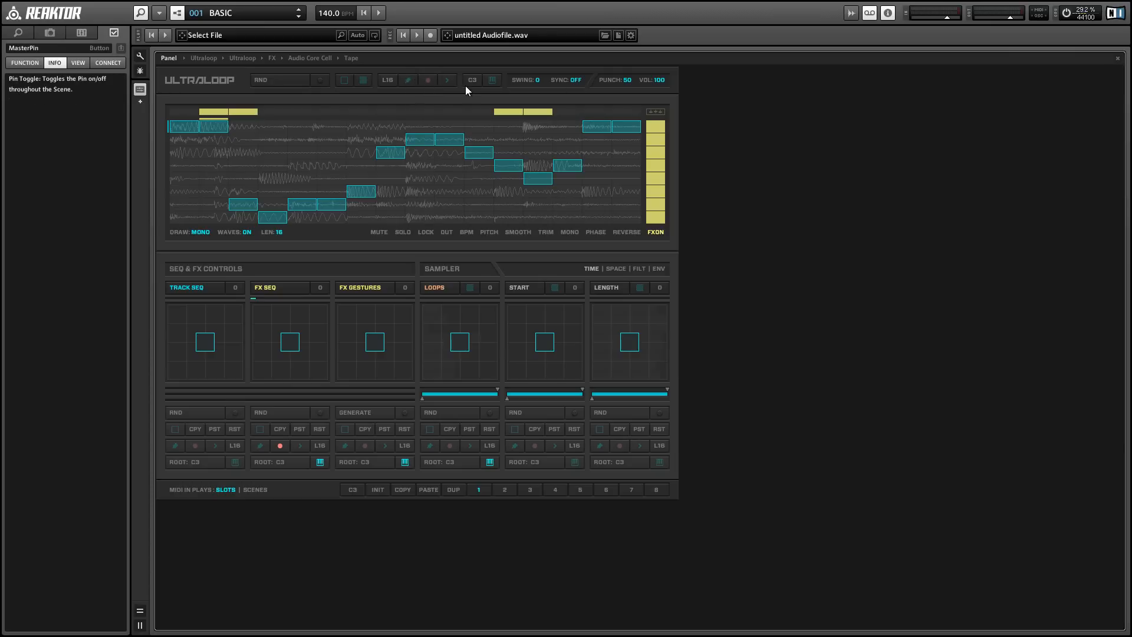
Toggle MIDI In for all cells on and off with the master MIDI In button
{"action": "left_click", "coordinate": [492, 80]}
{"action": "left_click", "coordinate": [493, 81]}
{"action": "left_click", "coordinate": [492, 80]}
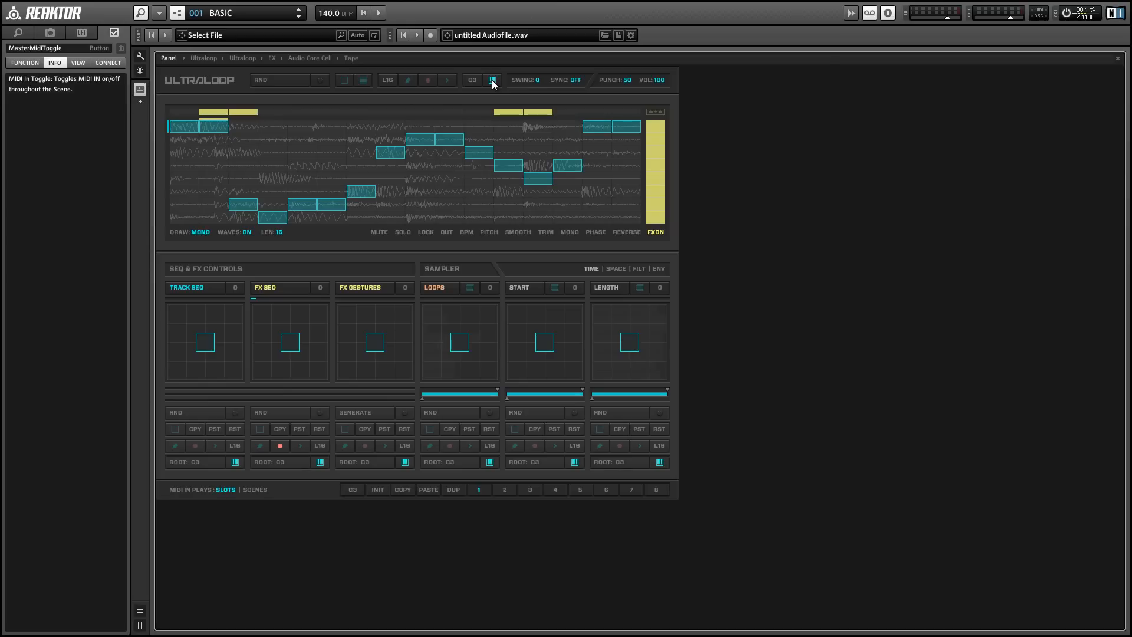
{"action": "left_click", "coordinate": [493, 81]}
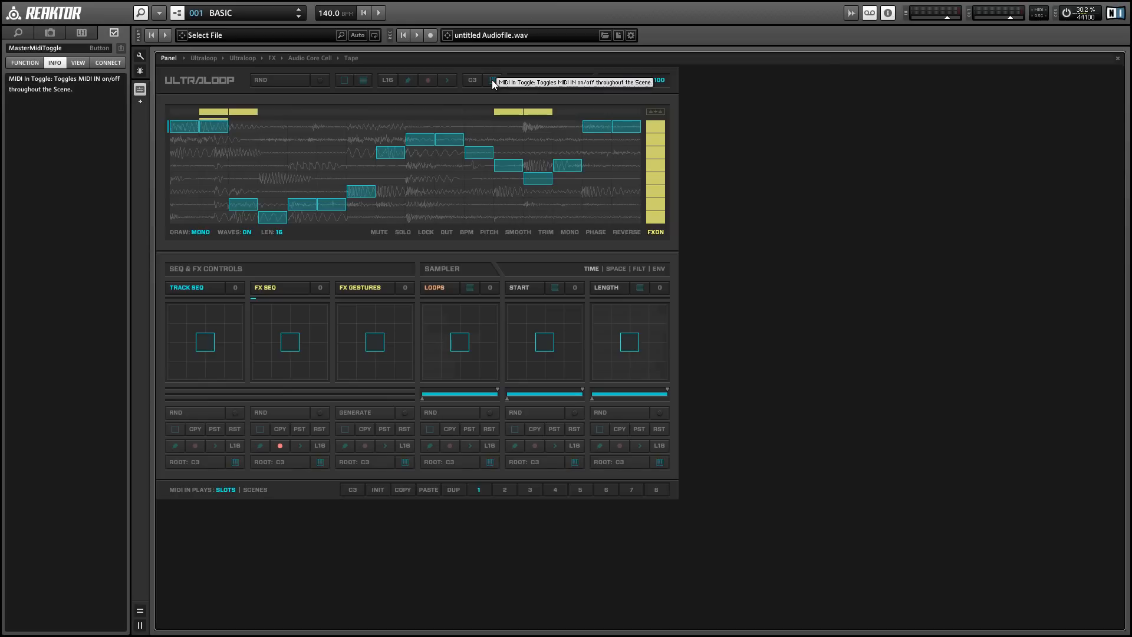
{"action": "left_click", "coordinate": [435, 560]}
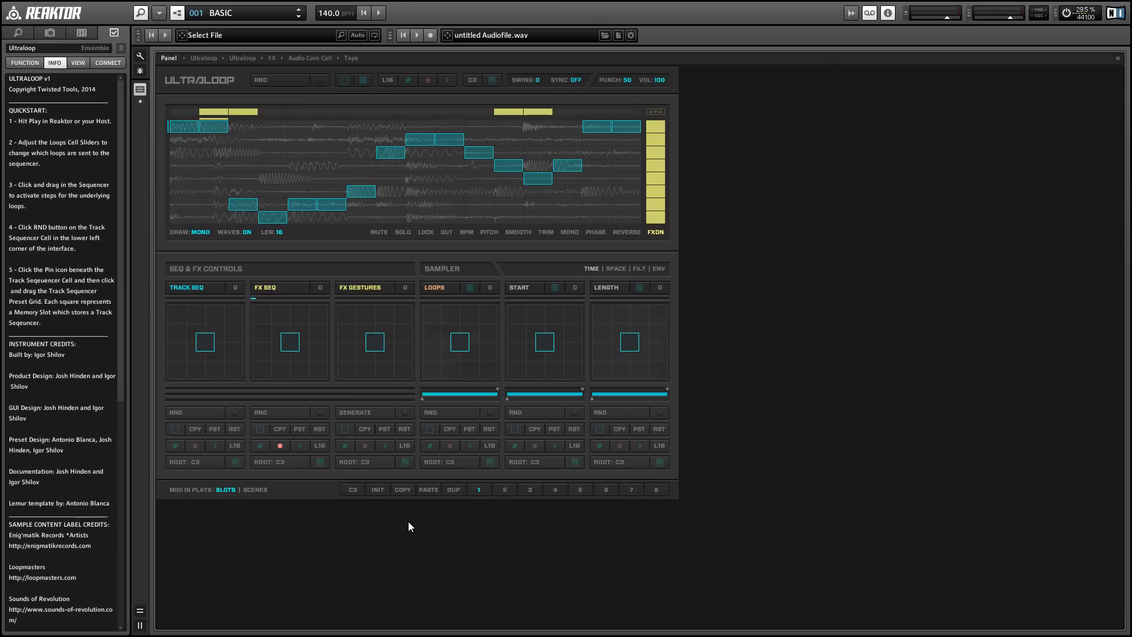